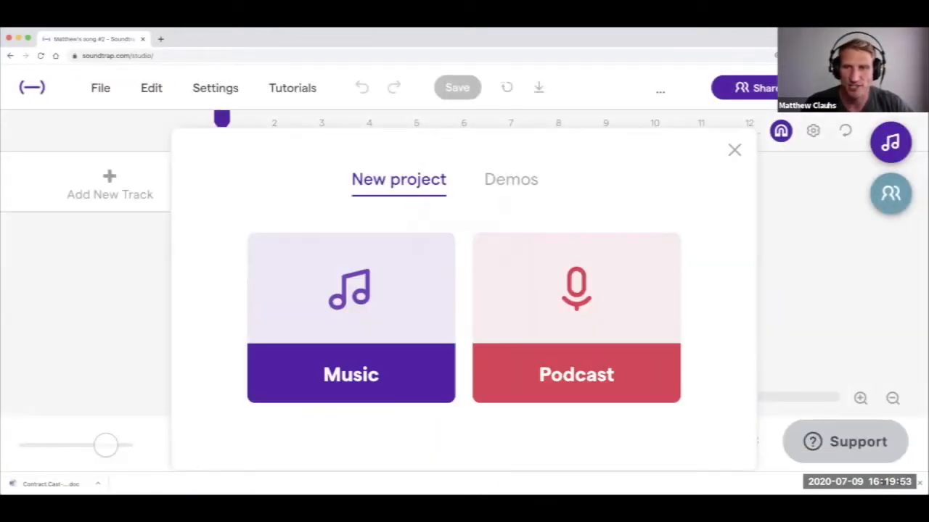
# Create a new podcast project and open its loop library.
pyautogui.click(576, 320)
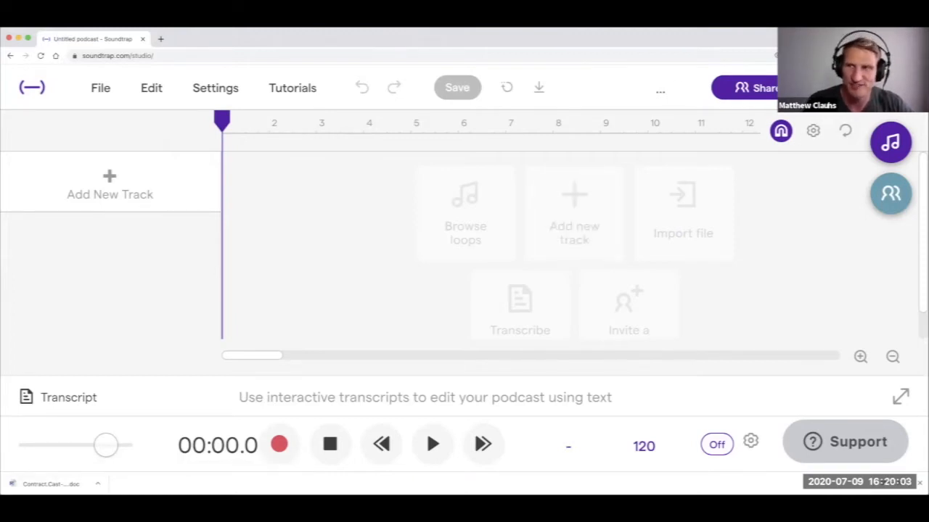
pyautogui.click(891, 143)
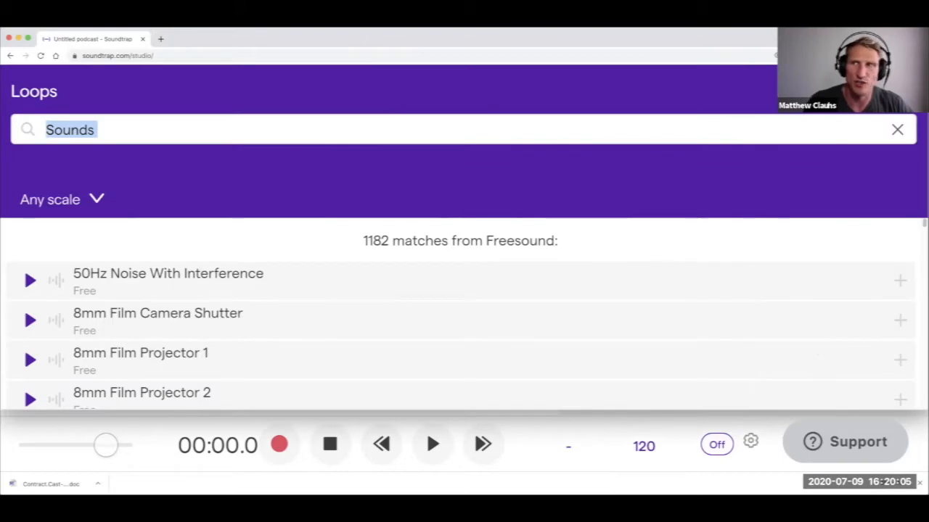
pyautogui.press('Escape')
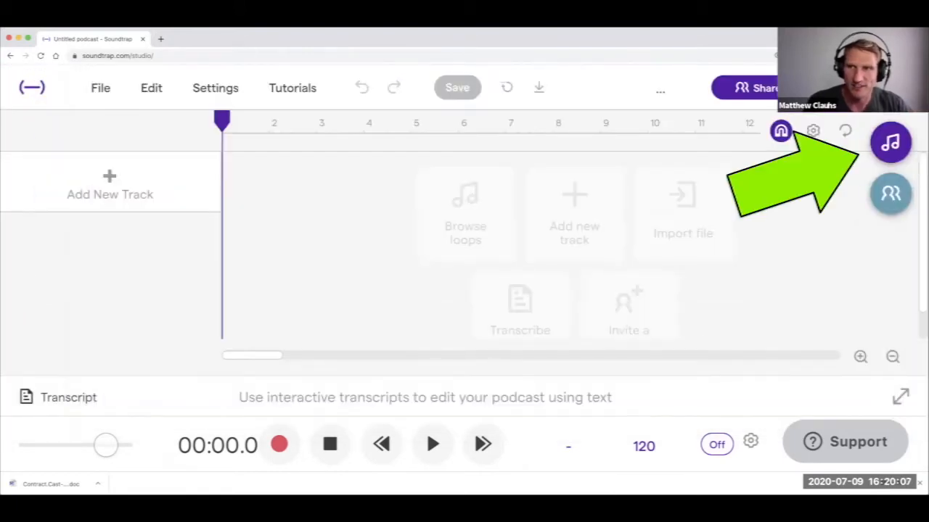
pyautogui.click(891, 142)
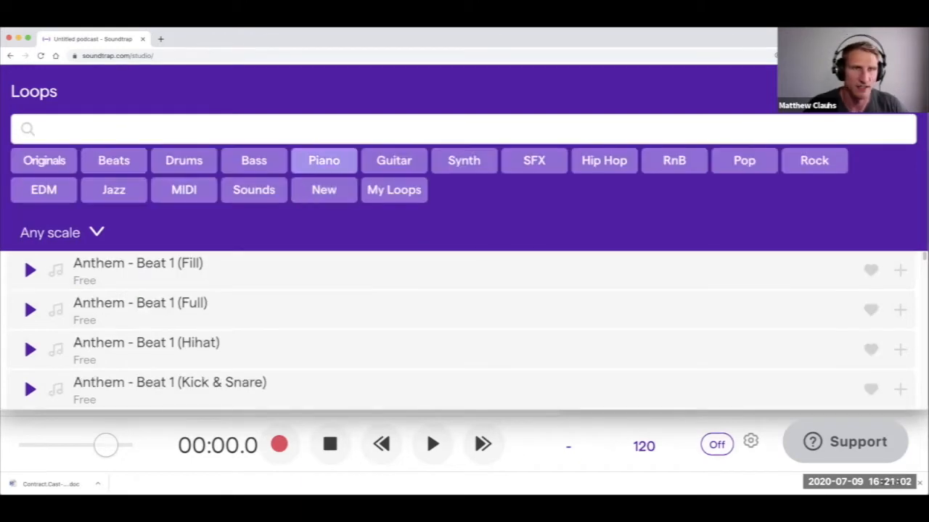
# Filter the loop library by Piano and preview the Anthem - Piano Chords 3 loop.
pyautogui.write('Piano')
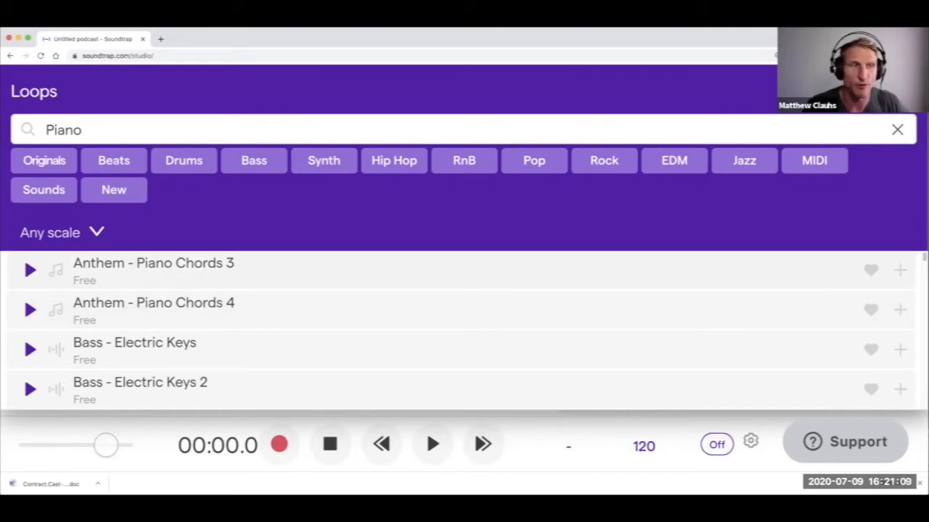
pyautogui.click(30, 270)
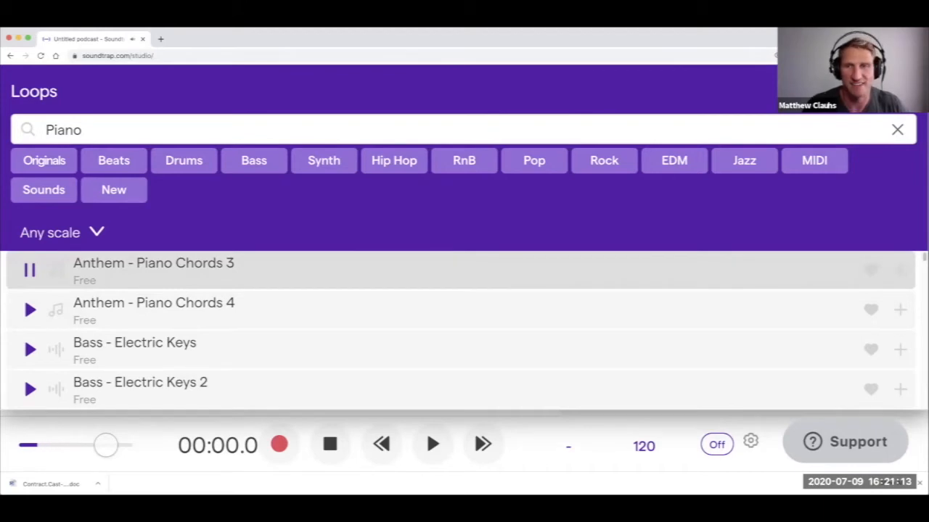
pyautogui.click(29, 270)
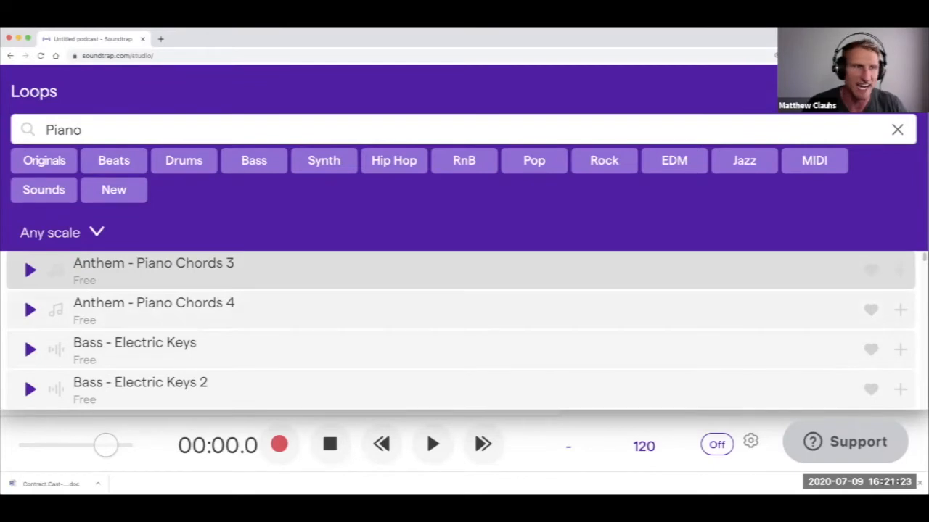
pyautogui.moveTo(1, 270)
pyautogui.mouseDown()
pyautogui.moveTo(111, 271)
pyautogui.moveTo(3, 271)
pyautogui.mouseUp()
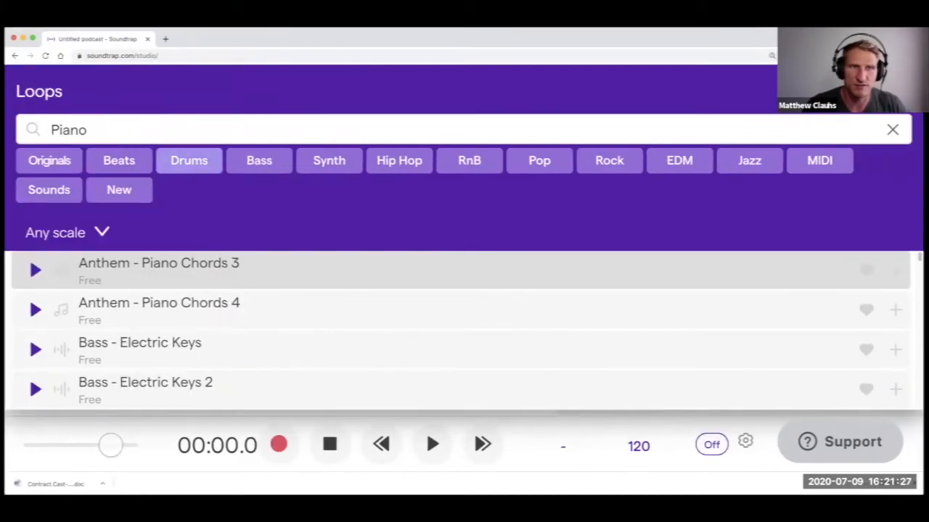
# Filter the loop library by Drums only, removing Piano from the search.
pyautogui.click(188, 160)
pyautogui.click(87, 129)
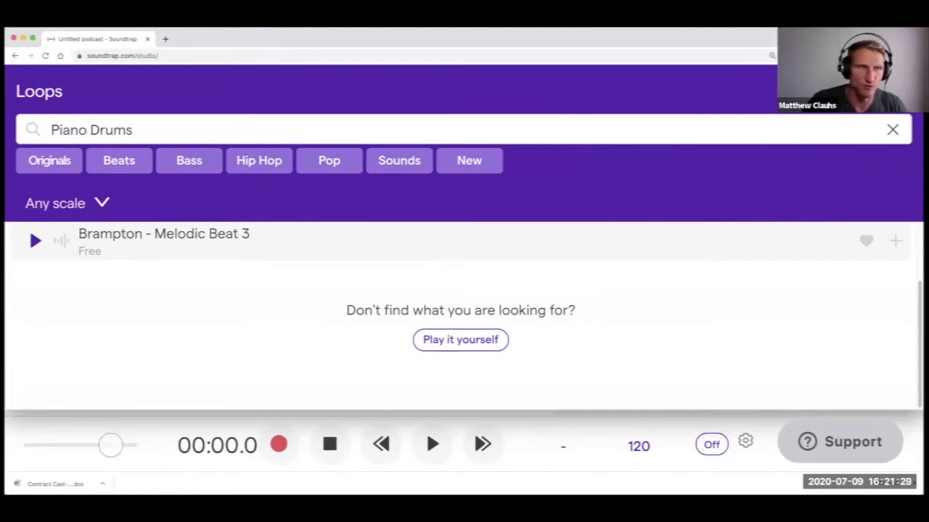
pyautogui.press('BackSpace')
pyautogui.press('BackSpace')
pyautogui.press('BackSpace')
pyautogui.press('BackSpace')
pyautogui.press('BackSpace')
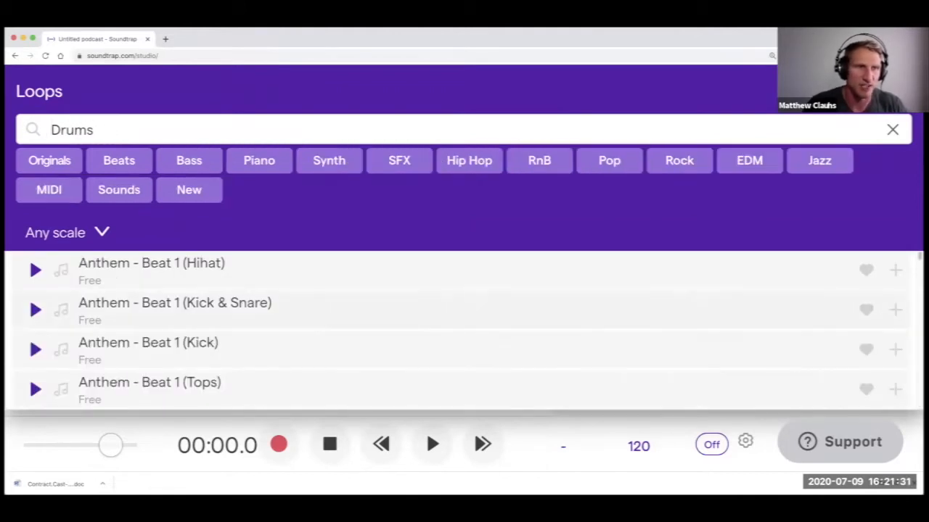
# Preview several drum loops one after another, starting with Anthem - Beat 1 (Hihat), (Kick & Snare) and (Kick).
pyautogui.click(35, 270)
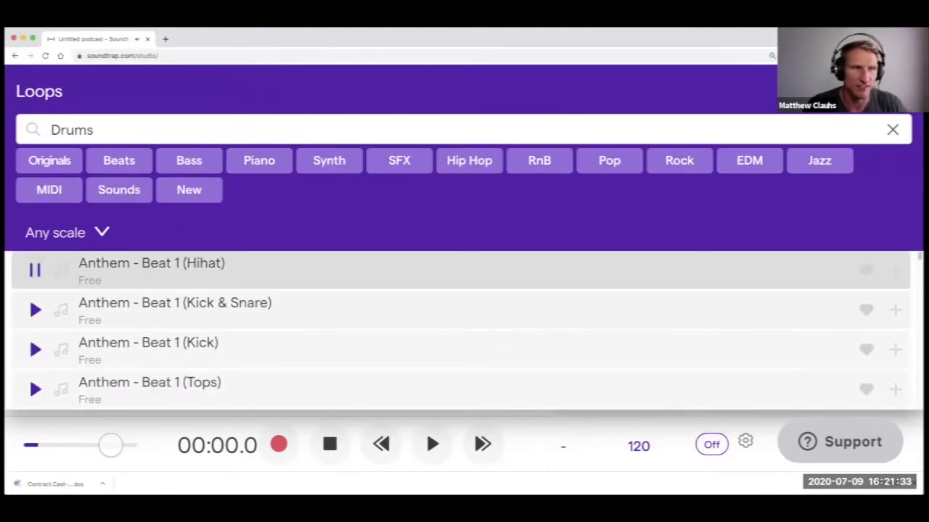
pyautogui.click(35, 310)
pyautogui.click(35, 349)
pyautogui.scroll(-2, 35, 349)
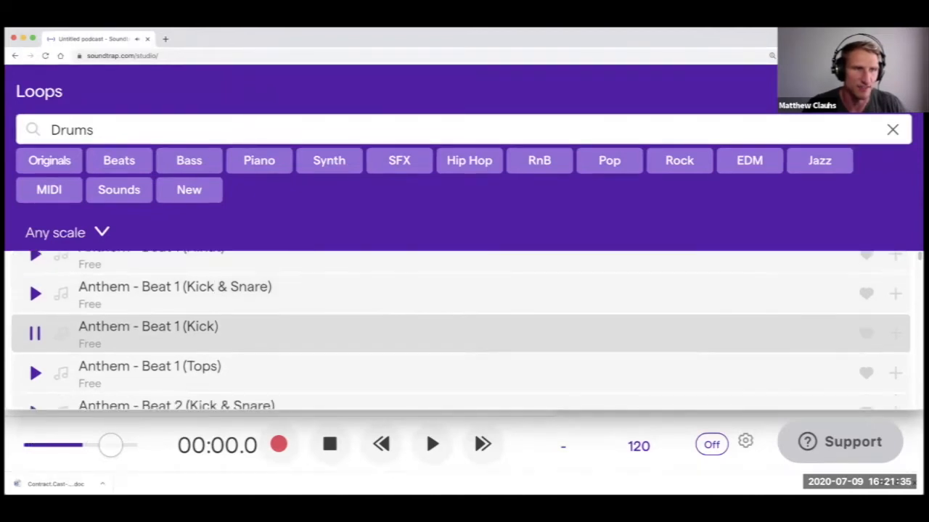
pyautogui.click(35, 370)
pyautogui.scroll(-2, 35, 369)
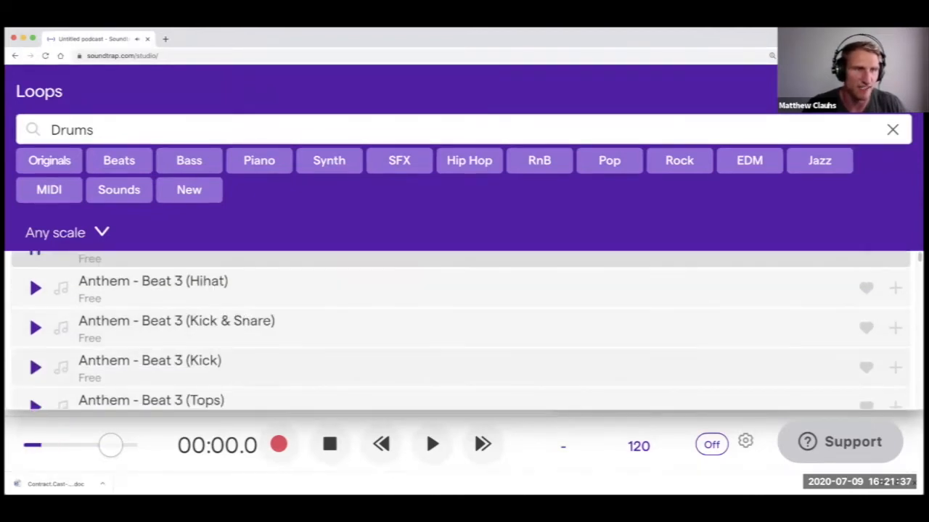
pyautogui.click(35, 367)
pyautogui.scroll(-5, 35, 368)
pyautogui.click(35, 338)
pyautogui.scroll(-2, 35, 339)
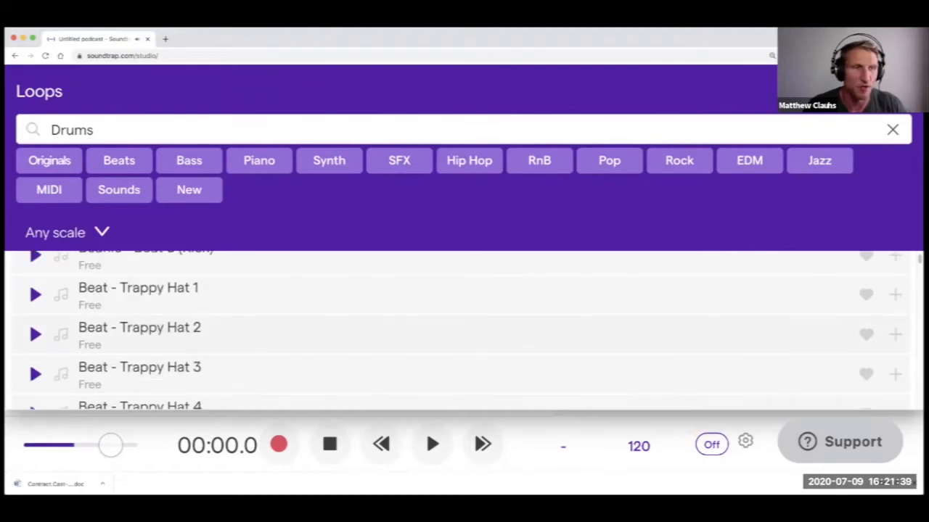
# Find and preview the Drums - Busy Basics loop and add it to the project as a new track.
pyautogui.scroll(-6, 465, 330)
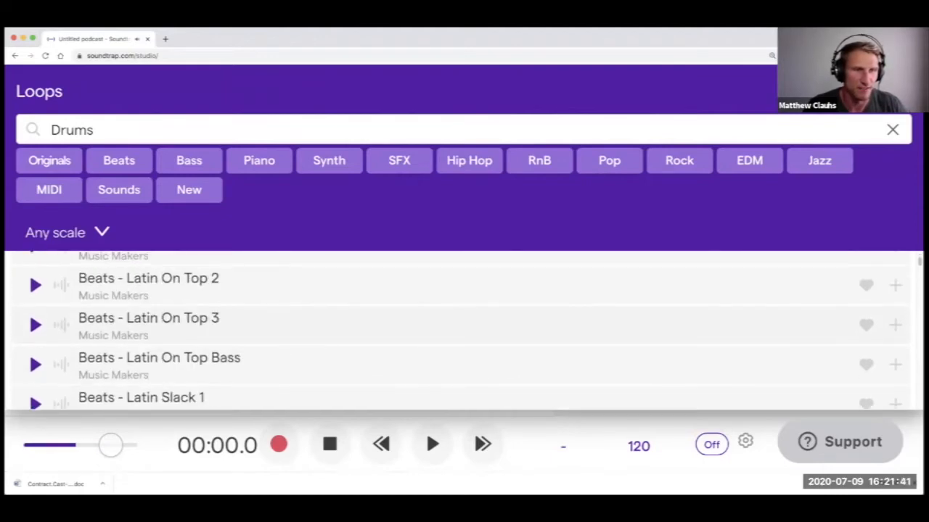
pyautogui.scroll(-5, 464, 331)
pyautogui.scroll(-15, 464, 331)
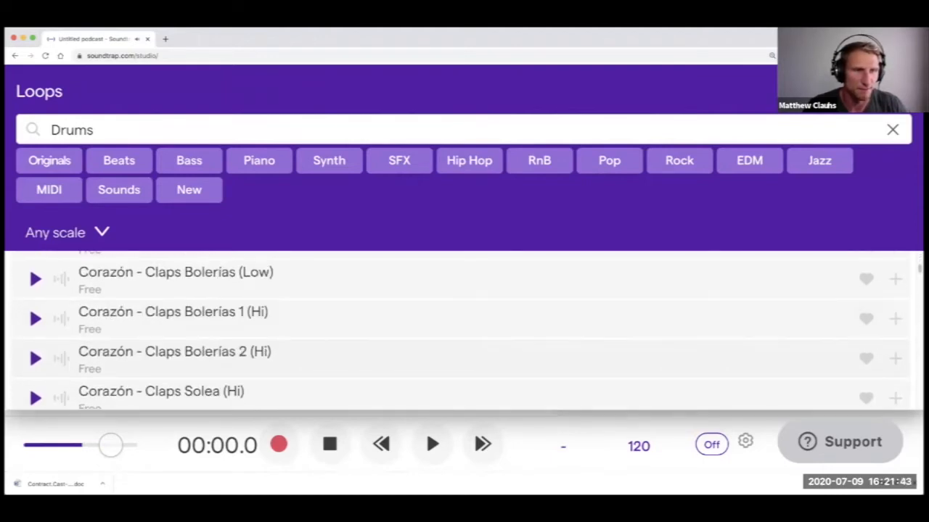
pyautogui.scroll(-15, 465, 331)
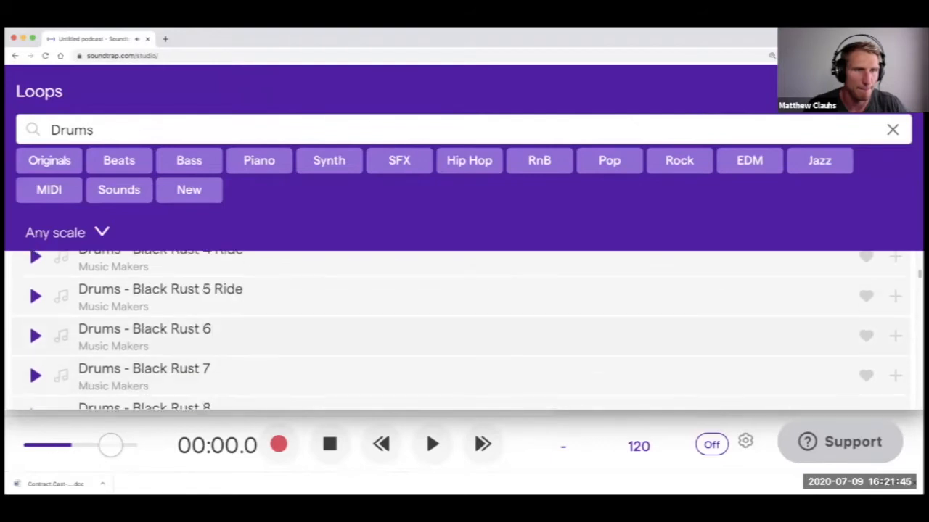
pyautogui.scroll(-10, 464, 331)
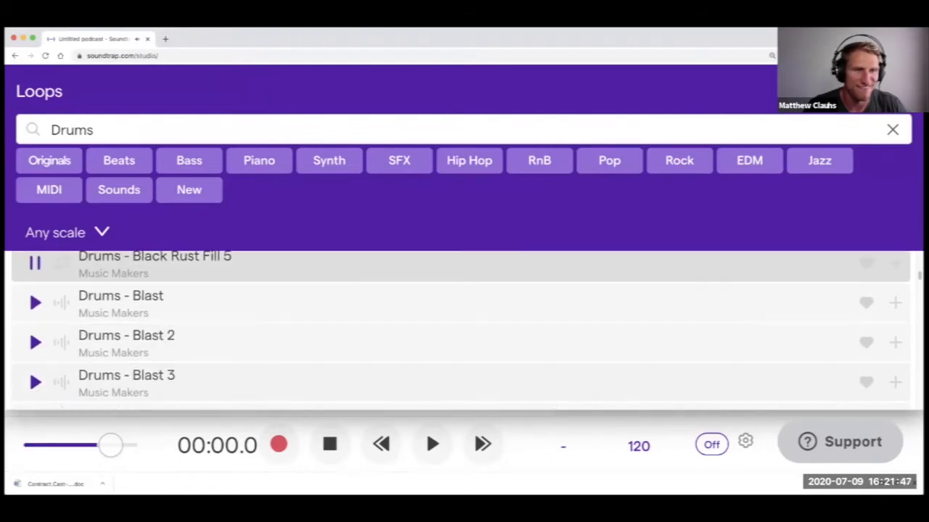
pyautogui.scroll(-5, 464, 331)
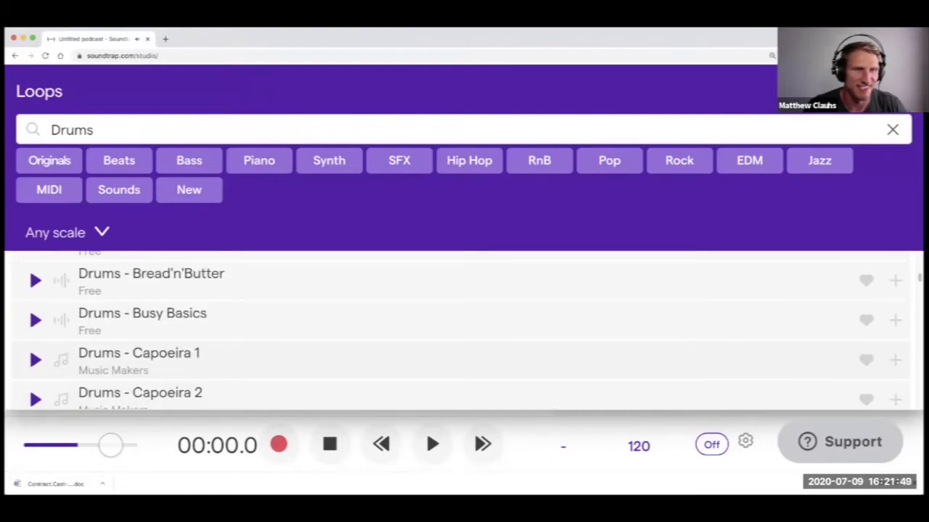
pyautogui.click(35, 320)
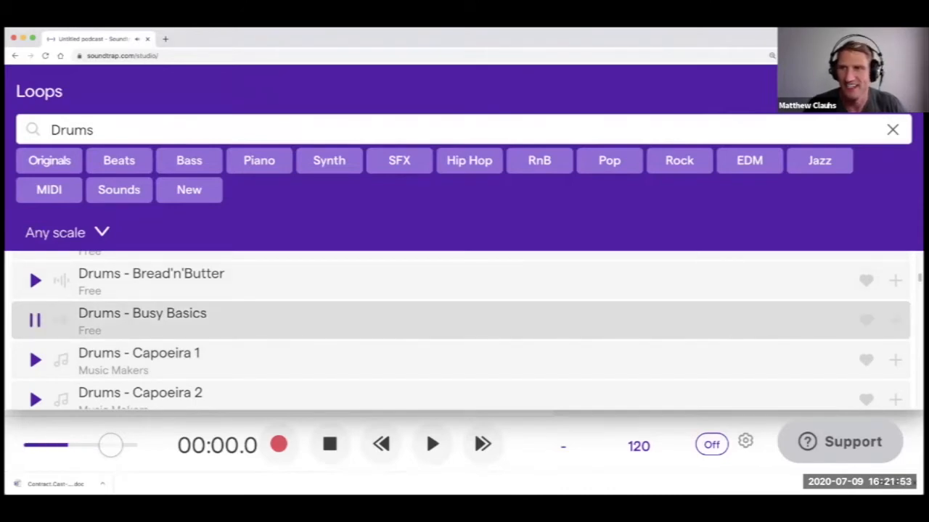
pyautogui.click(35, 320)
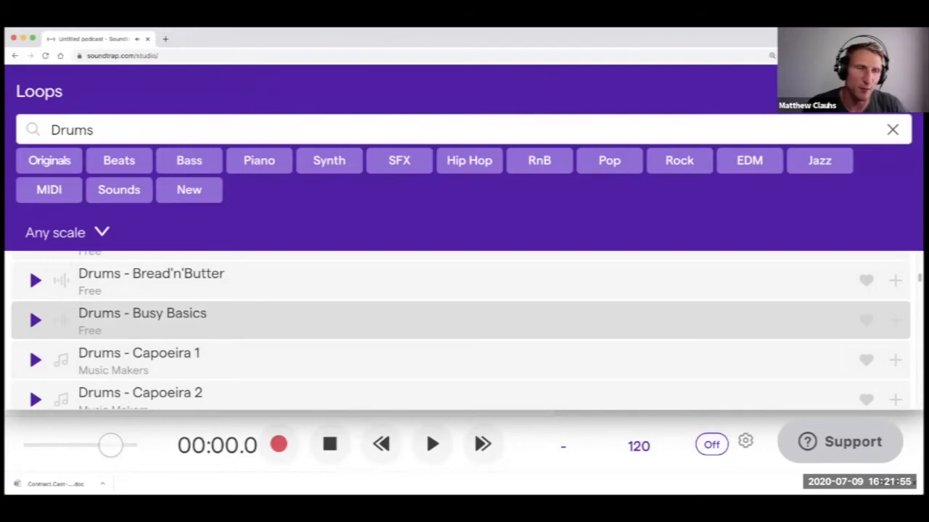
pyautogui.doubleClick(464, 320)
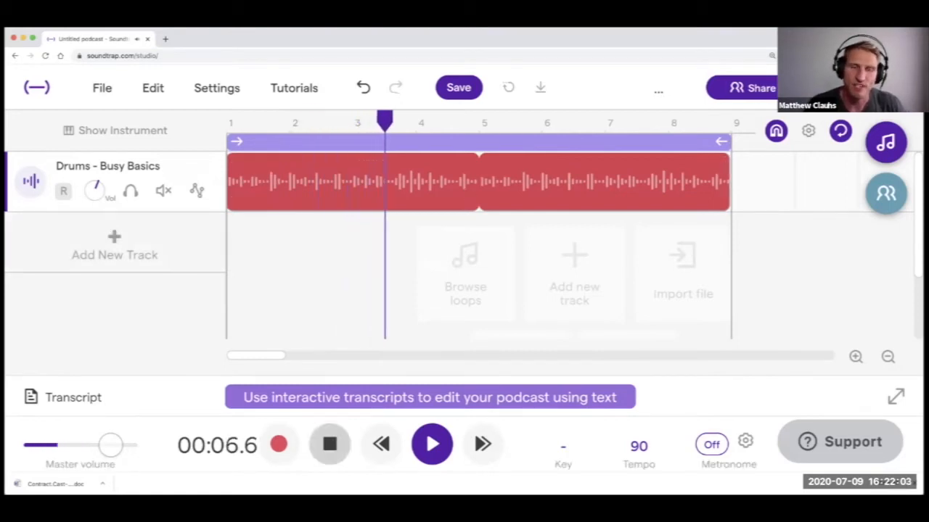
# Stop the playback, return to the start, and replay the drum track briefly with the transport controls.
pyautogui.press('space')
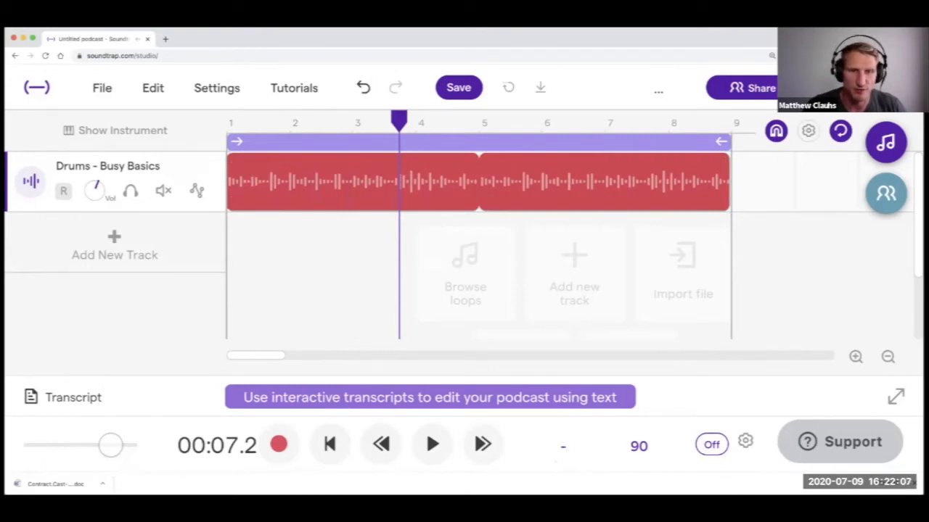
pyautogui.click(330, 444)
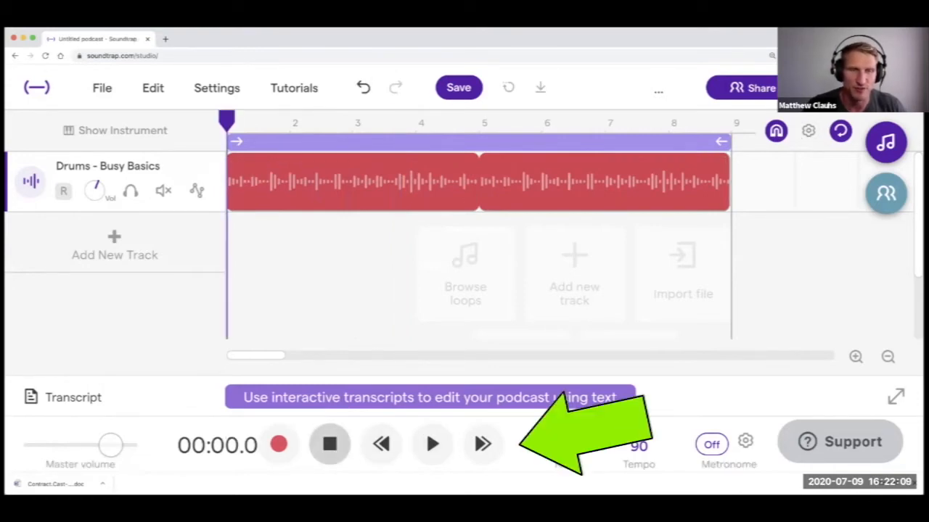
pyautogui.press('space')
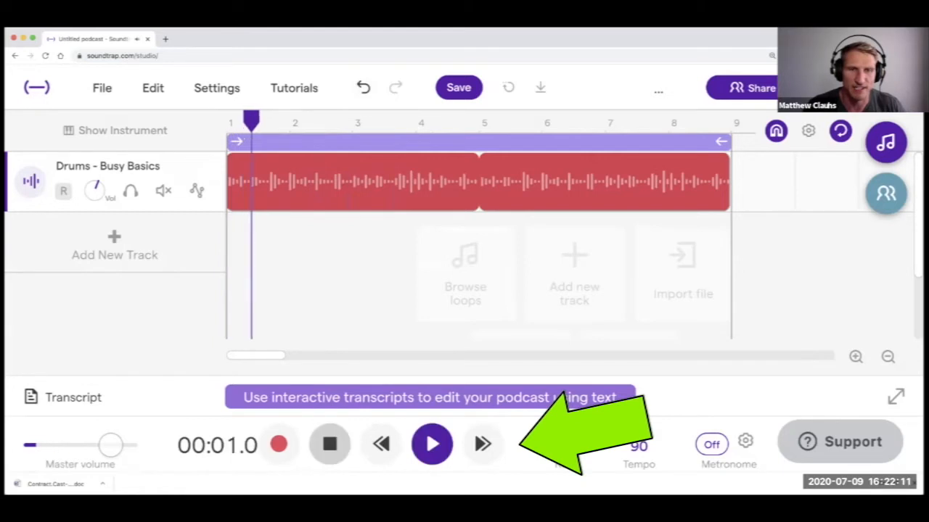
pyautogui.click(330, 444)
pyautogui.click(331, 444)
pyautogui.click(431, 444)
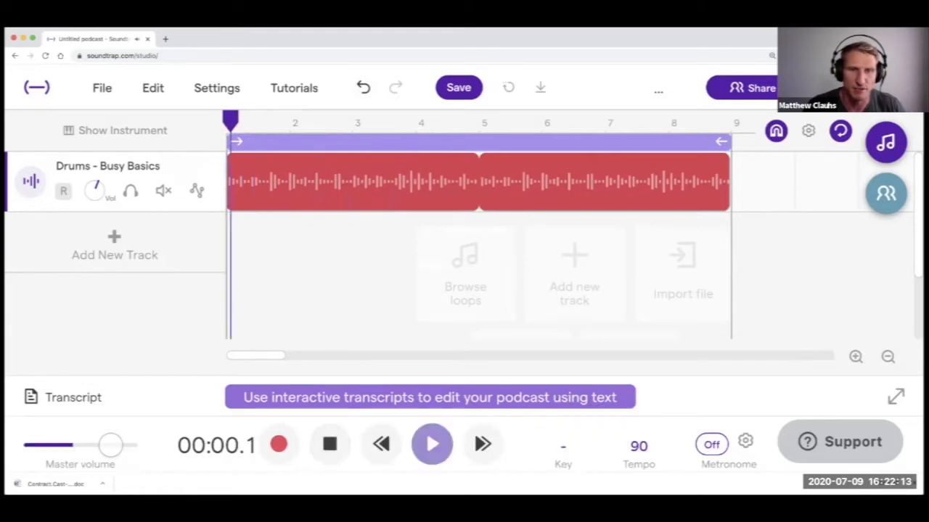
pyautogui.click(330, 444)
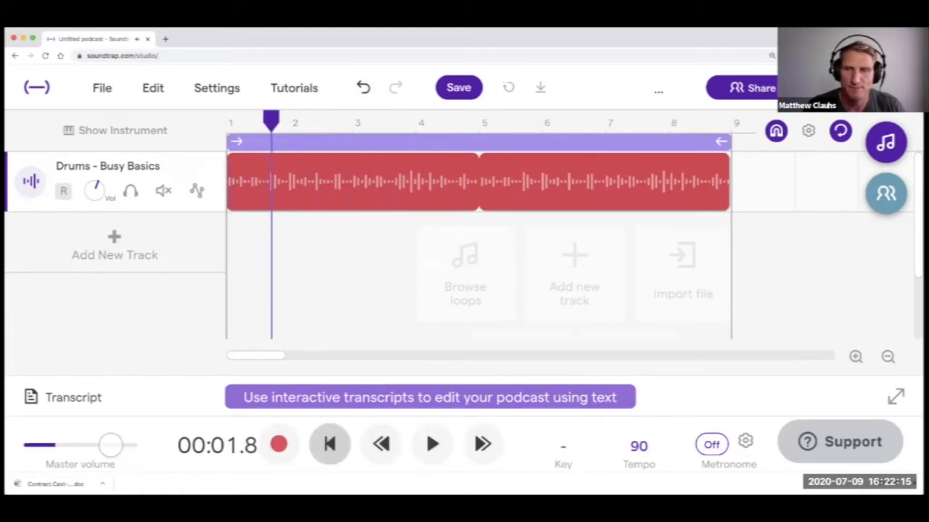
# Select the Drums - Busy Basics region and play the project from the beginning.
pyautogui.click(678, 183)
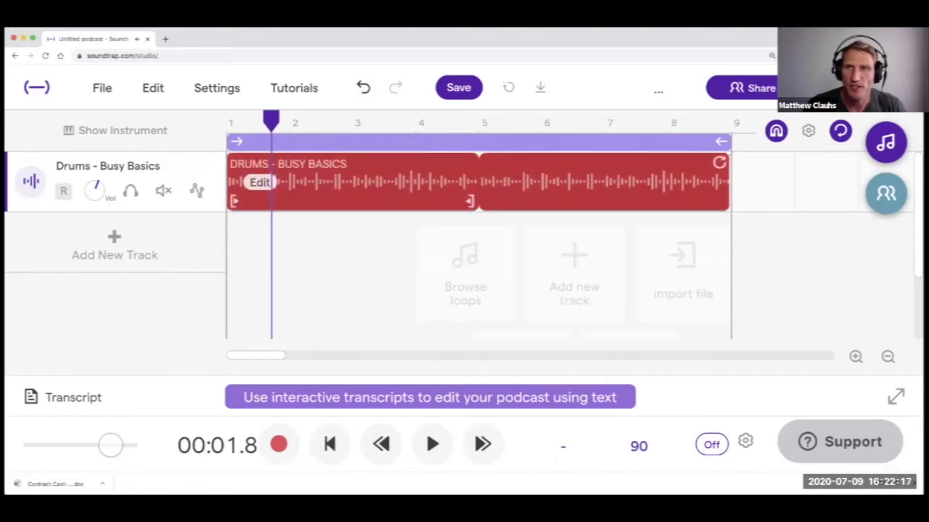
pyautogui.moveTo(719, 163)
pyautogui.mouseDown()
pyautogui.moveTo(815, 163)
pyautogui.moveTo(467, 163)
pyautogui.moveTo(719, 162)
pyautogui.mouseUp()
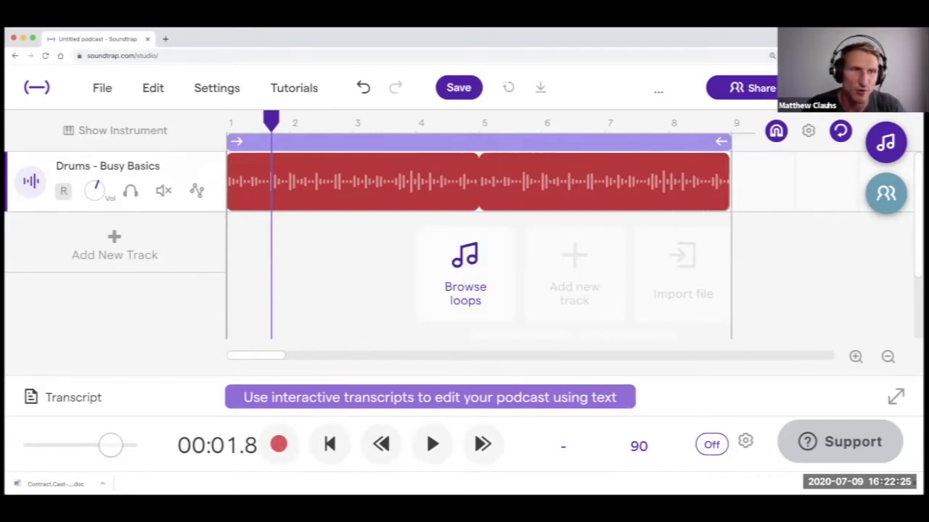
pyautogui.click(329, 444)
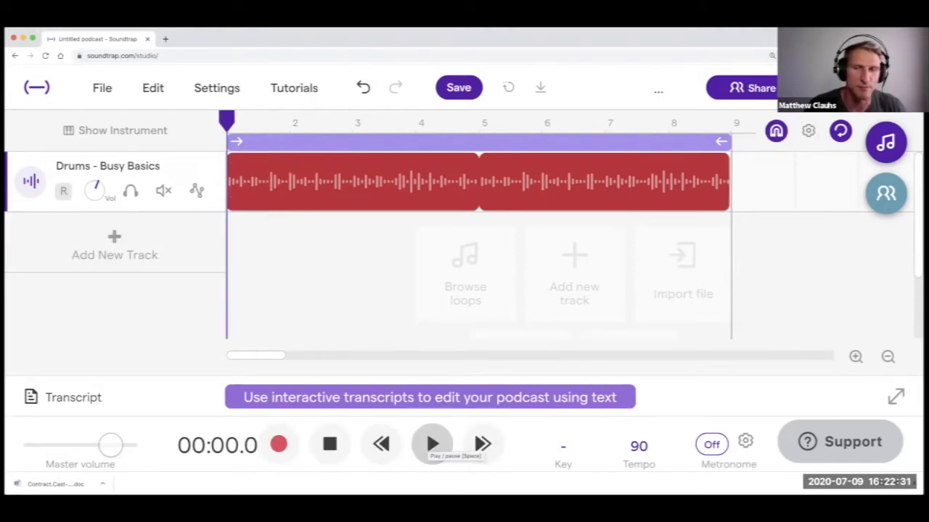
pyautogui.click(433, 444)
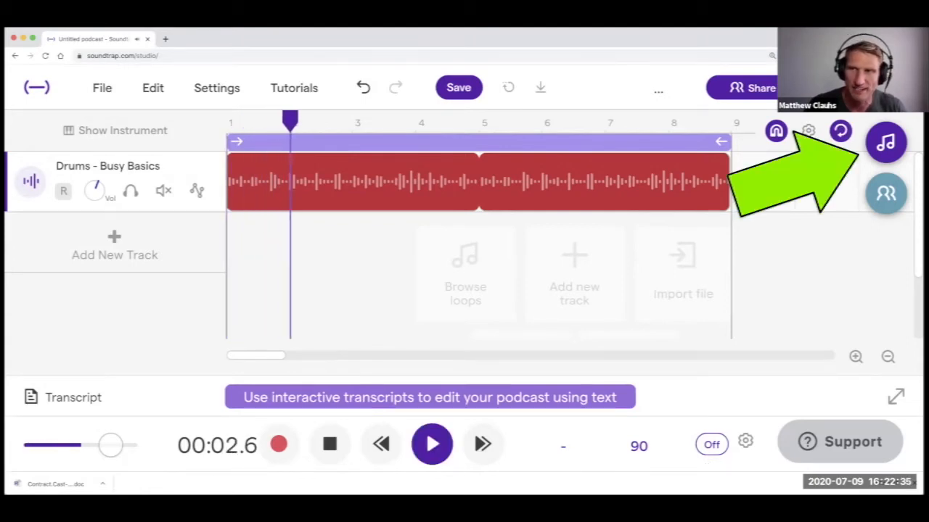
# Open the loop library, replace the Drums search with the Piano filter, and browse the top picks for this project.
pyautogui.click(886, 142)
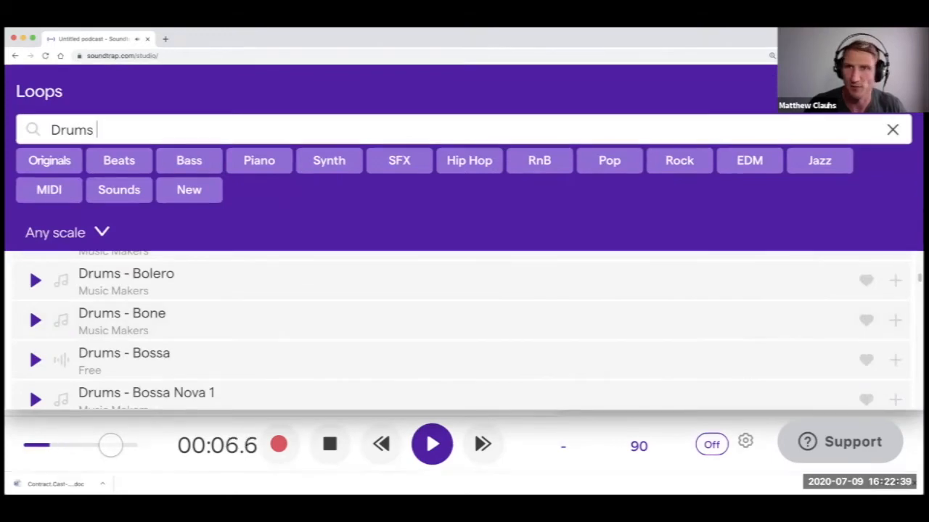
pyautogui.click(892, 129)
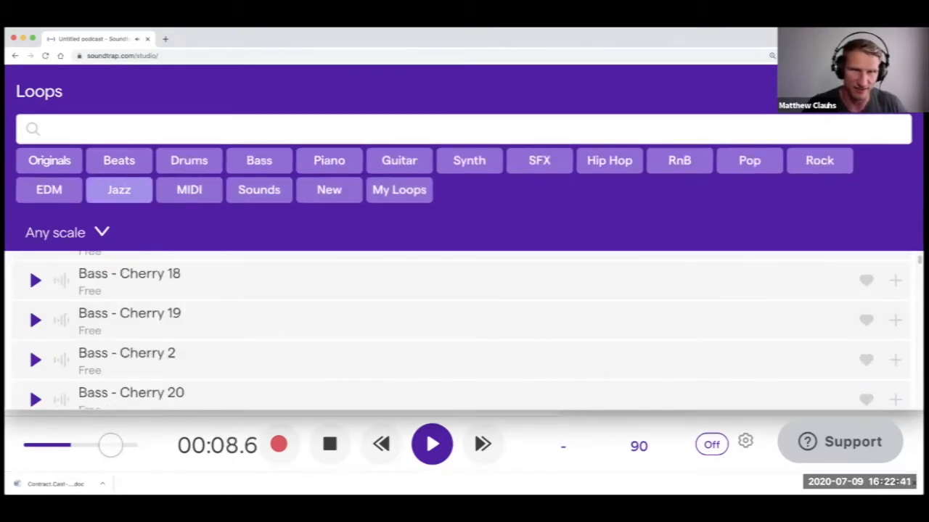
pyautogui.click(329, 160)
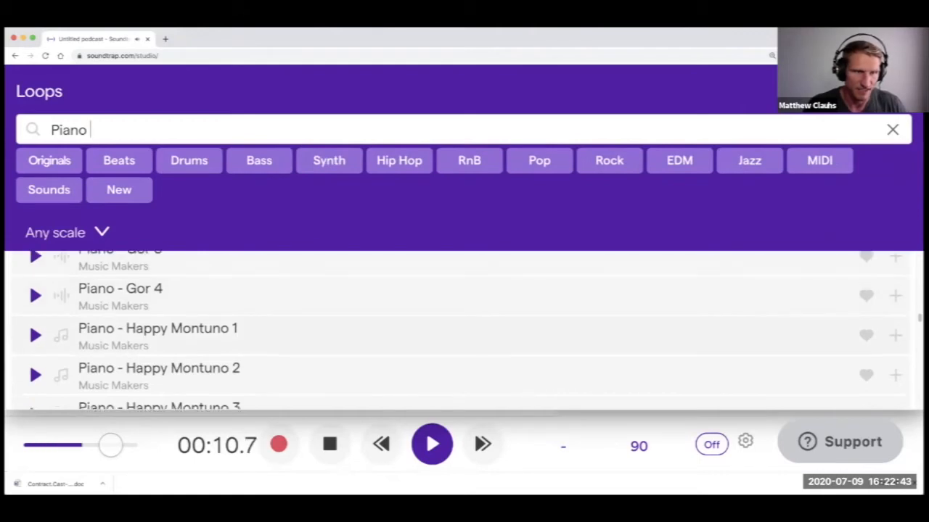
pyautogui.scroll(10, 464, 330)
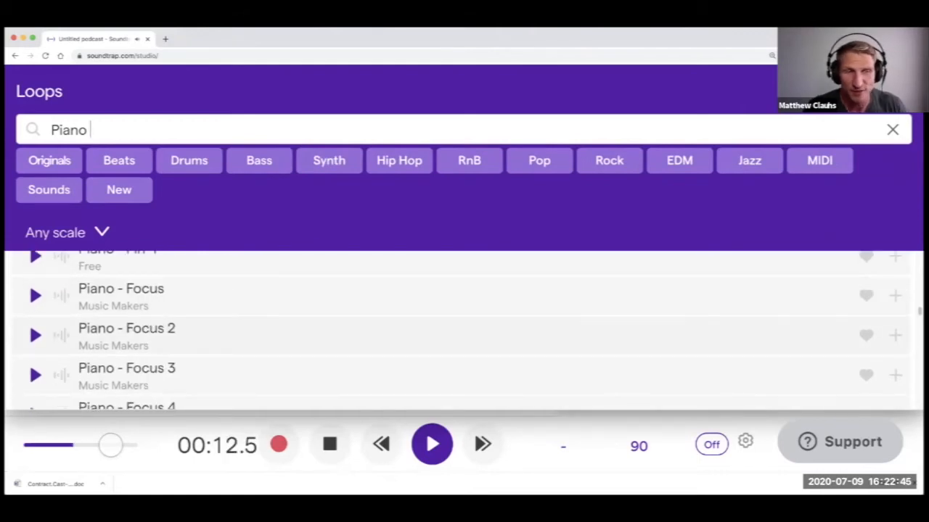
pyautogui.scroll(15, 464, 330)
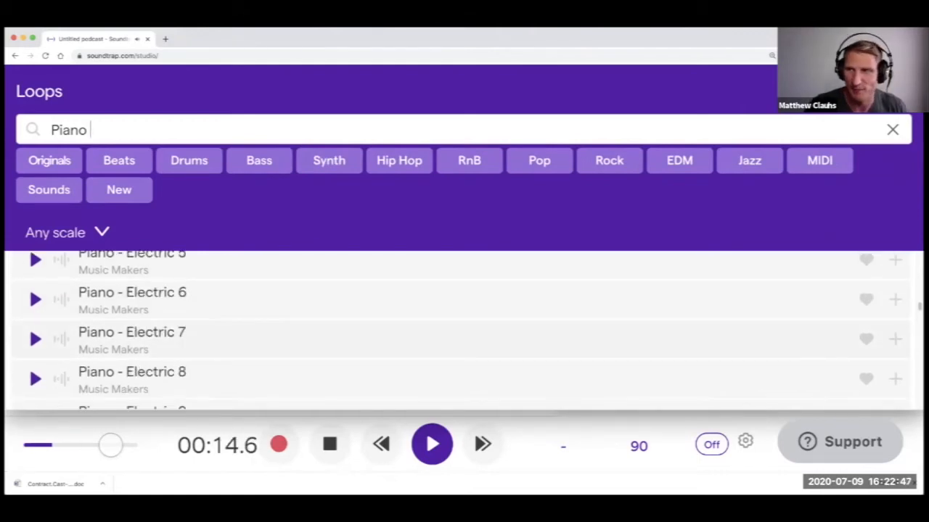
pyautogui.scroll(5, 464, 330)
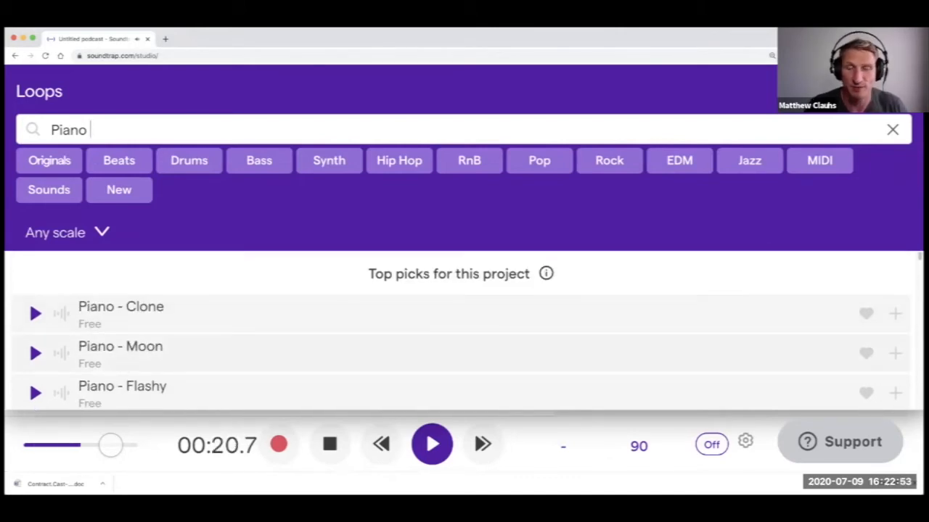
pyautogui.scroll(-1, 464, 330)
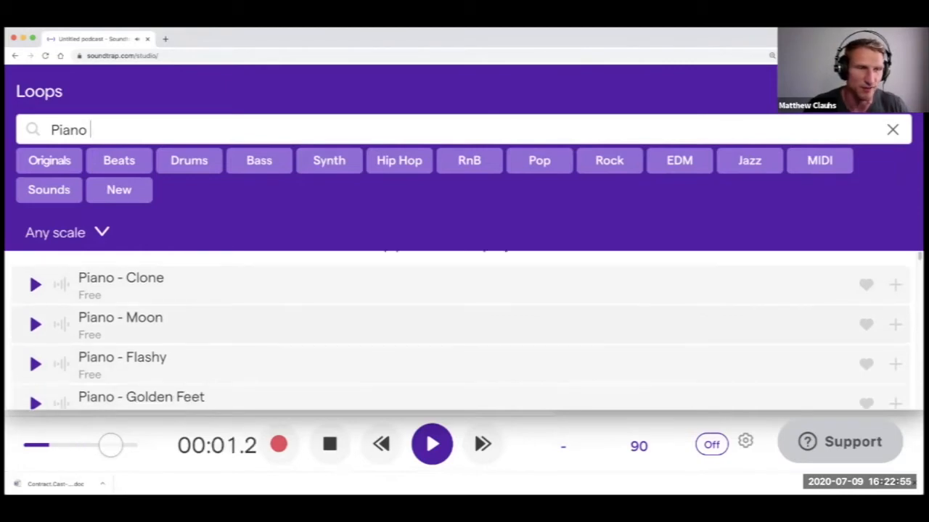
pyautogui.scroll(-2, 464, 330)
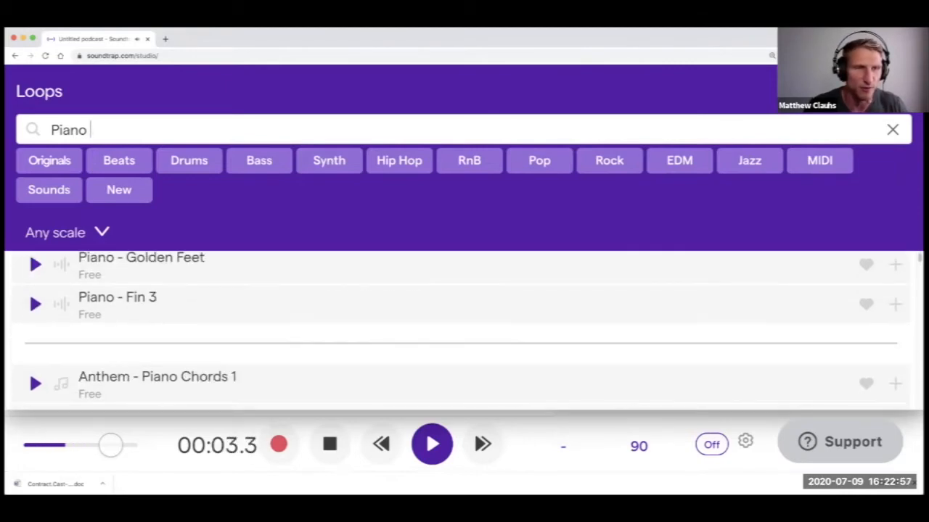
pyautogui.scroll(3, 465, 330)
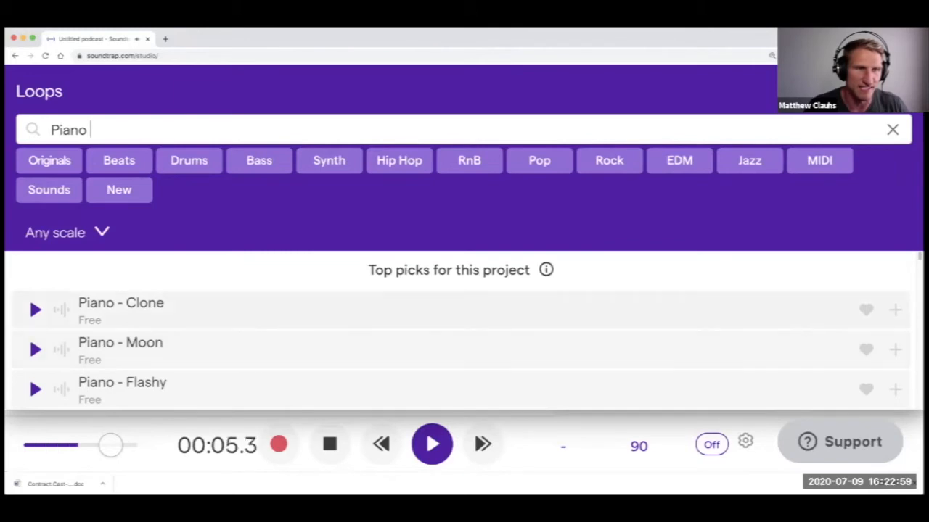
# Preview piano loops including Piano - Clone and Piano - Moon, and add Anthem - Piano Chords 1 as a new track.
pyautogui.click(34, 310)
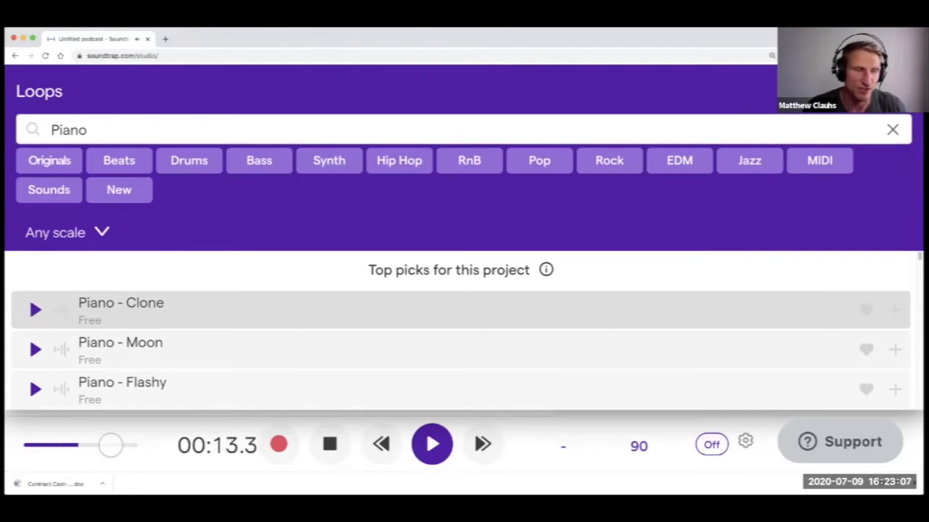
pyautogui.click(35, 350)
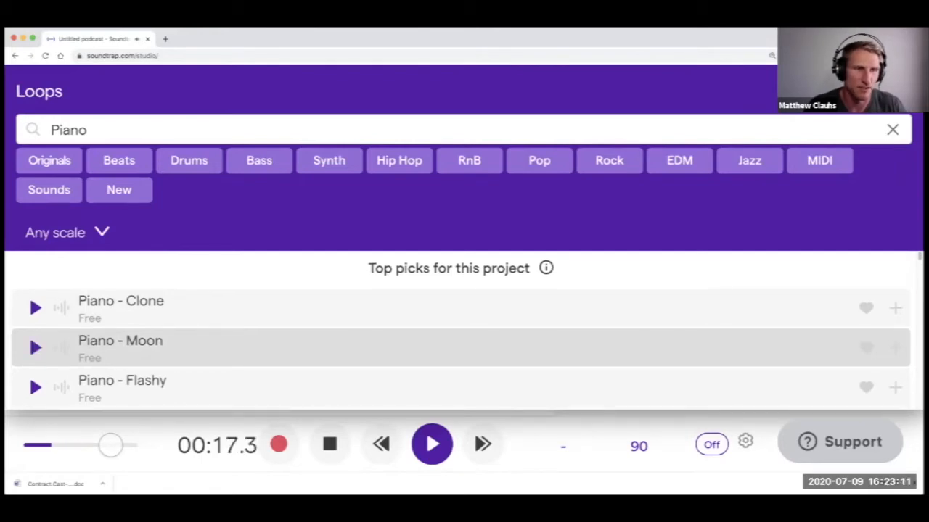
pyautogui.scroll(-1, 29, 375)
pyautogui.click(35, 372)
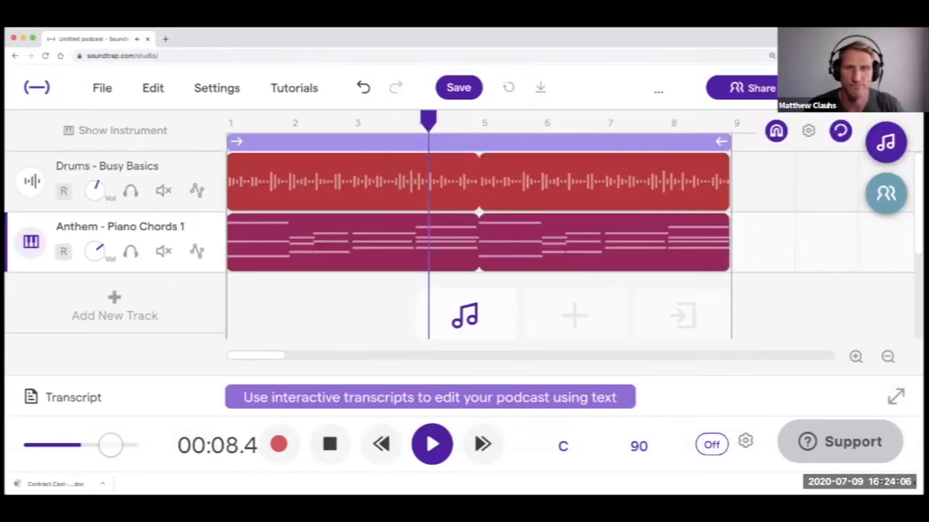
# Replay the drum and piano tracks from the start, lower the Anthem - Piano Chords 1 volume, and stop playback.
pyautogui.press('space')
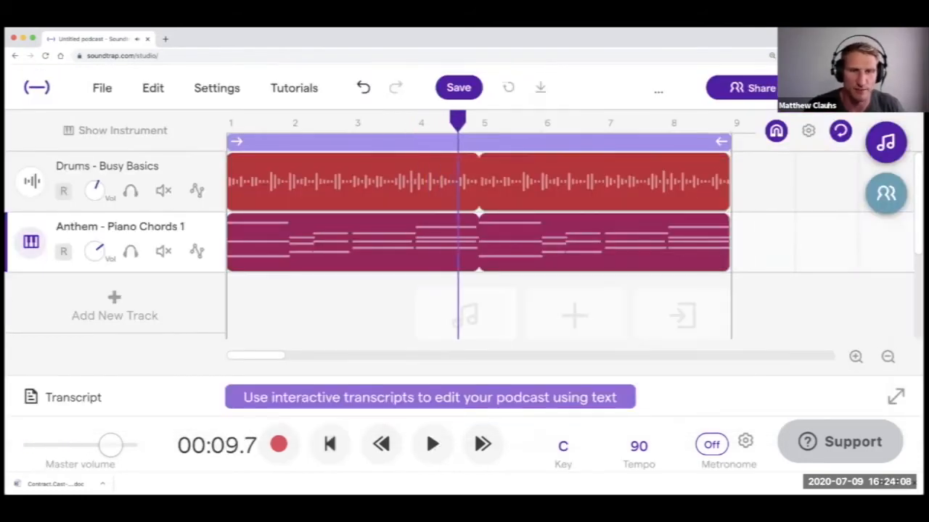
pyautogui.press('Return')
pyautogui.press('space')
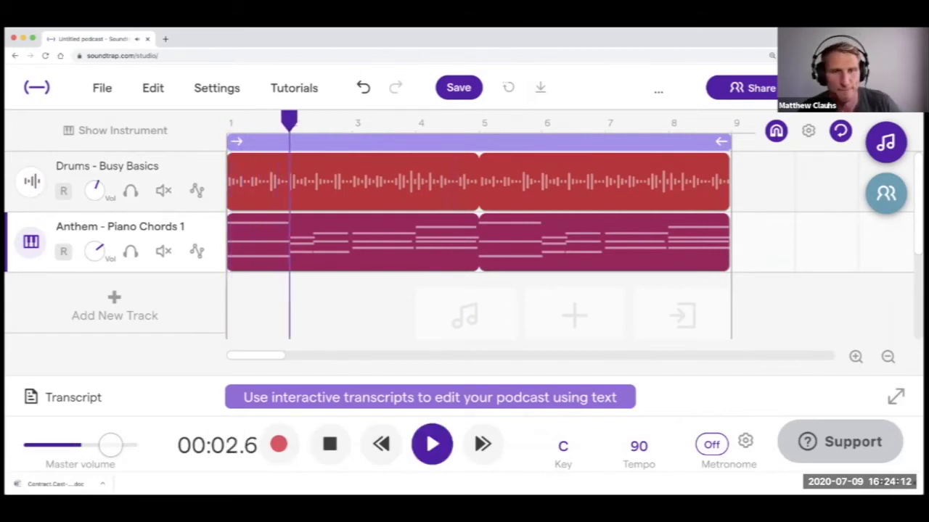
pyautogui.press('space')
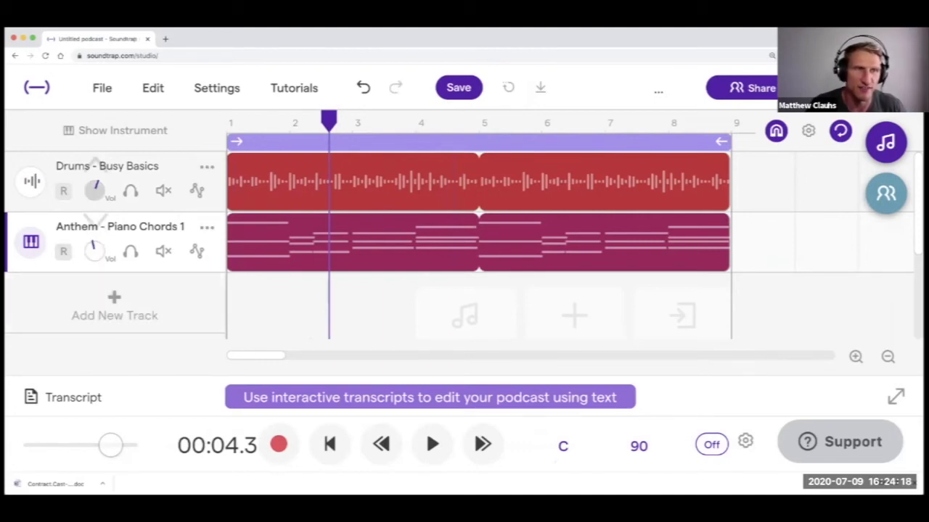
# Solo the Drums - Busy Basics track and play it from the beginning.
pyautogui.click(130, 190)
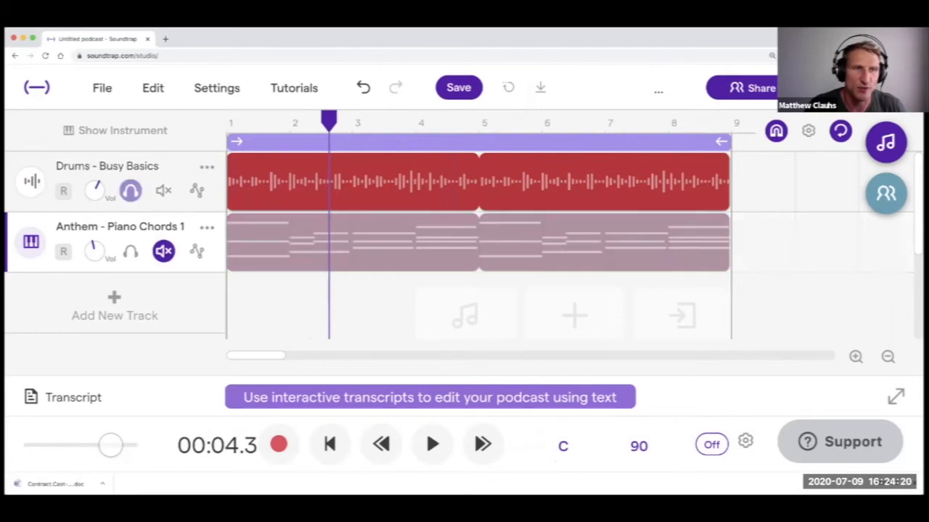
pyautogui.click(130, 191)
pyautogui.click(130, 190)
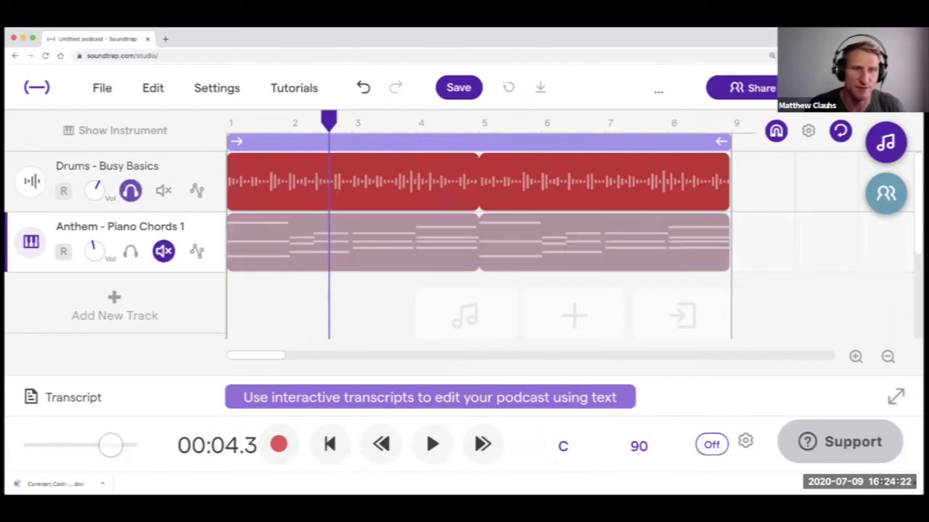
pyautogui.click(329, 444)
pyautogui.click(432, 444)
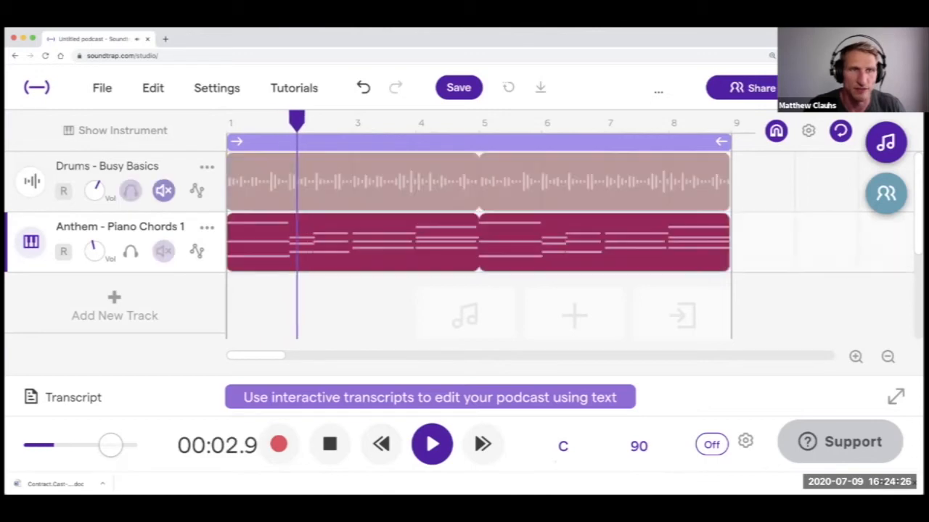
# Compare Anthem - Piano Chords 1 soloed alone and with the drums, clear both solos, and stop playback.
pyautogui.click(163, 190)
pyautogui.click(131, 251)
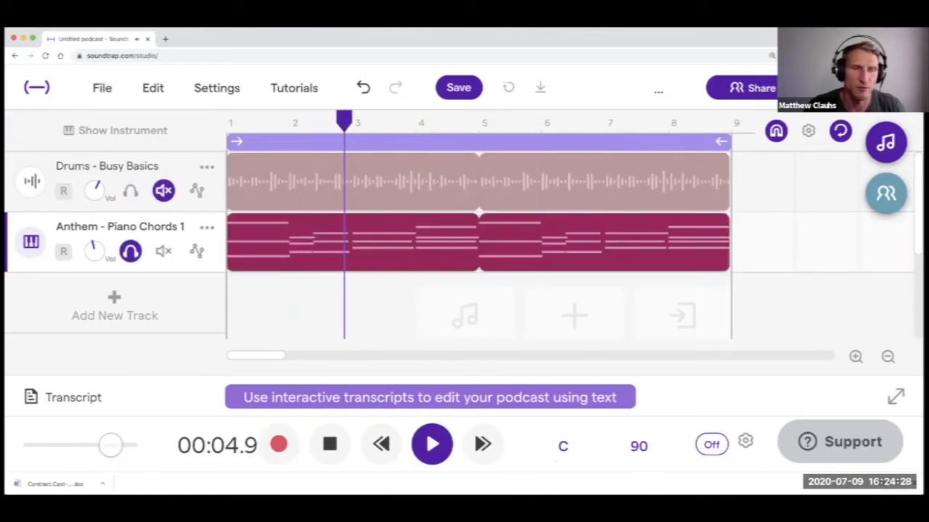
pyautogui.click(130, 191)
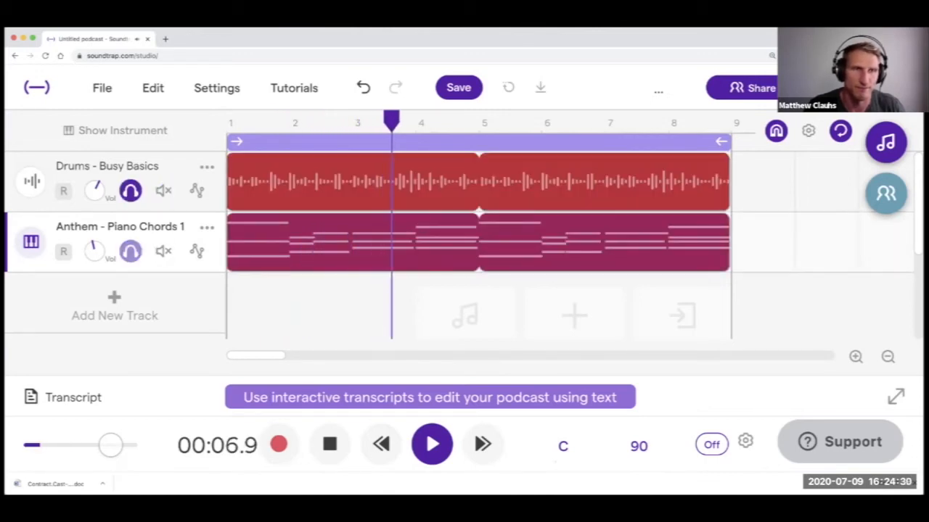
pyautogui.click(131, 251)
pyautogui.click(130, 191)
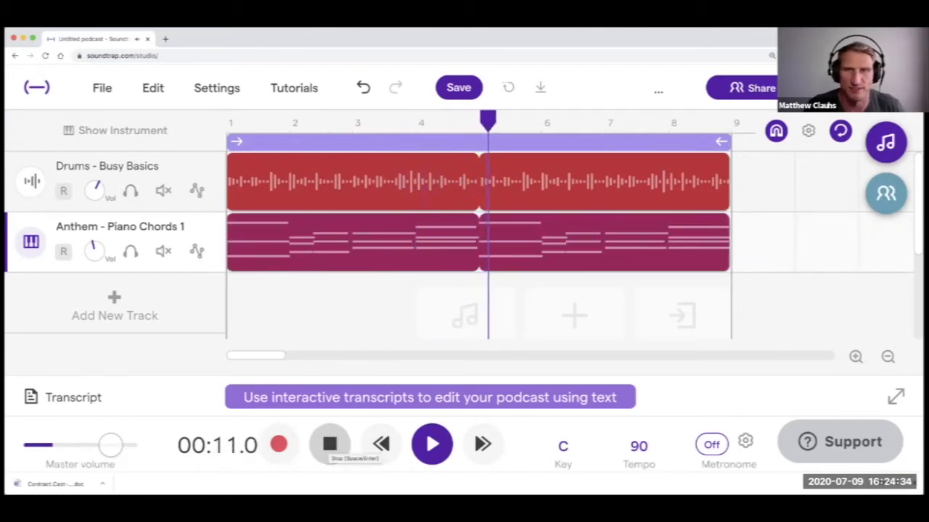
pyautogui.click(330, 444)
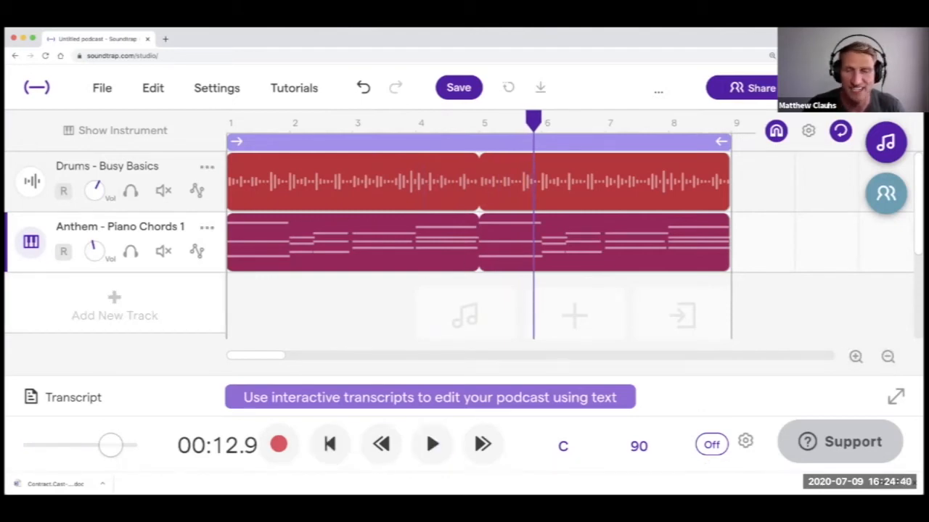
# Add a new voice track with the Podcast preset and keep Default - Yeti Stereo Microphone as its input after trying the internal microphone.
pyautogui.click(114, 305)
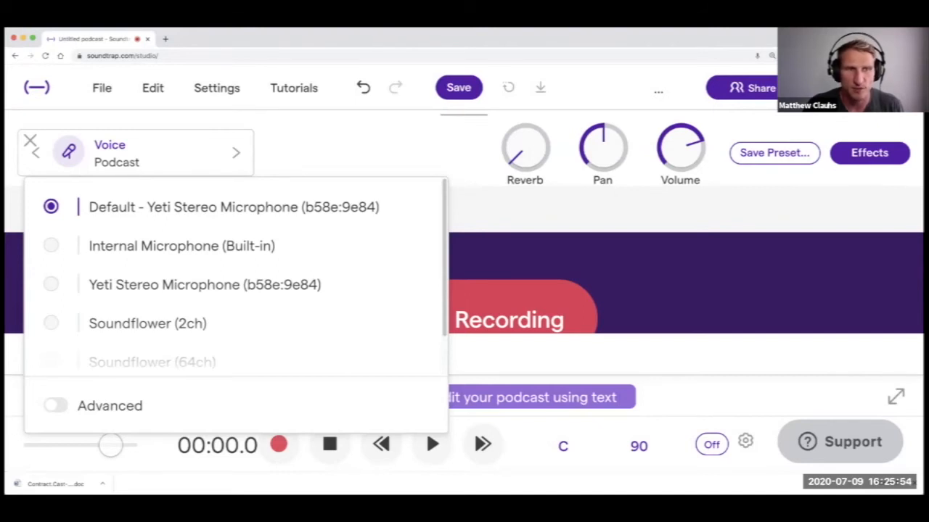
pyautogui.click(51, 246)
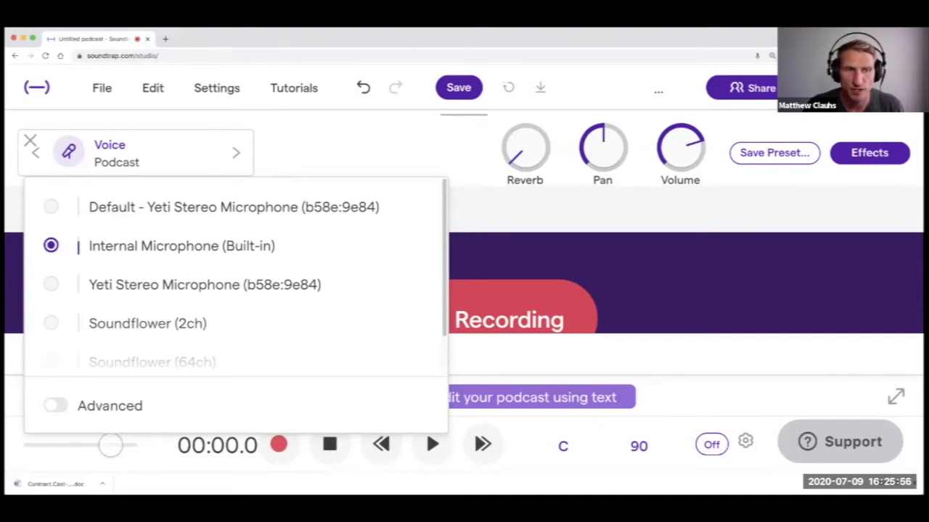
pyautogui.click(51, 207)
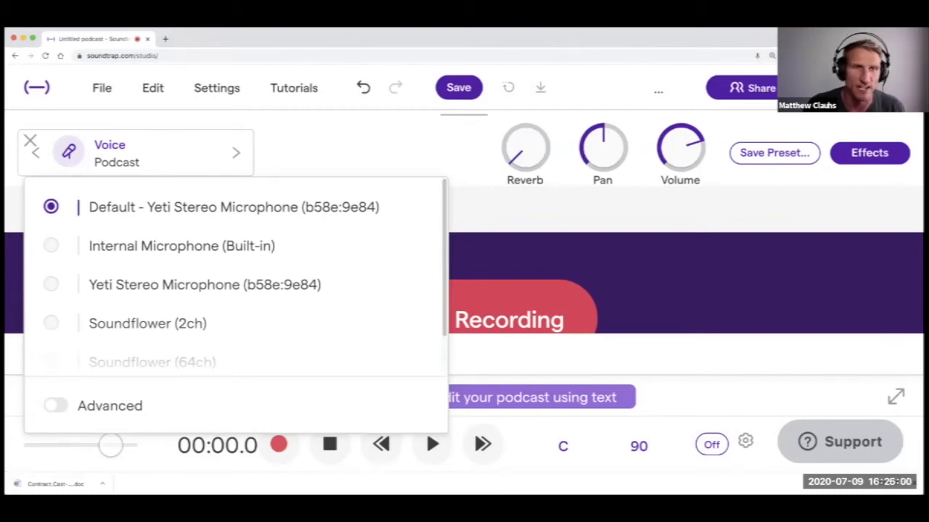
pyautogui.click(511, 301)
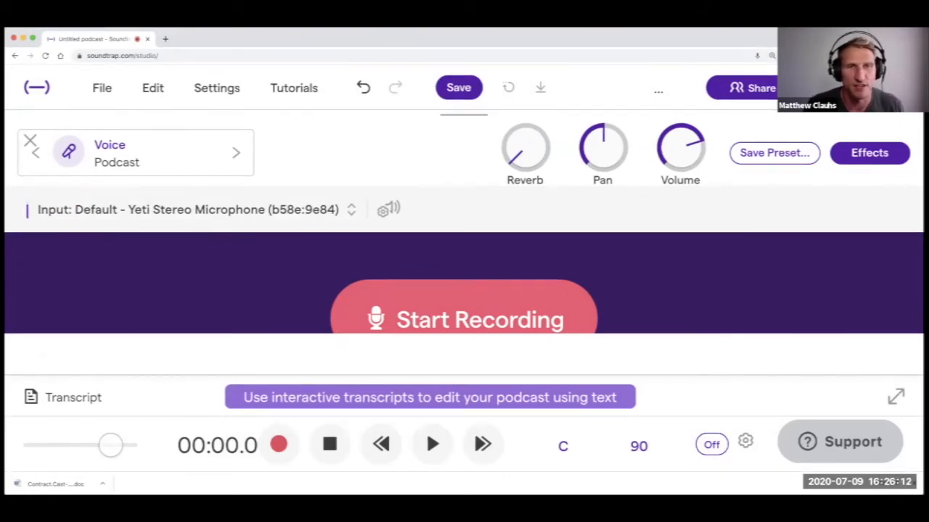
# Record about 11 seconds of speech on the voice track and close its instrument view.
pyautogui.press('r')
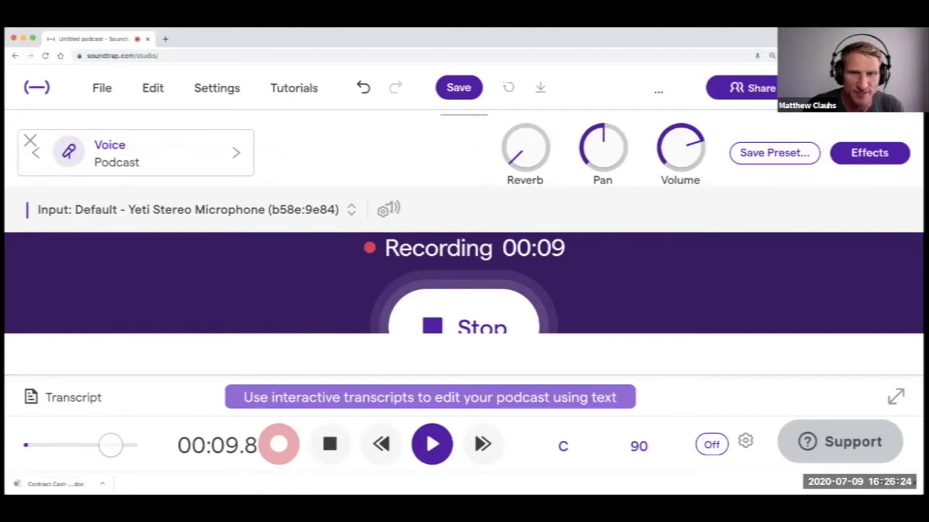
pyautogui.press('space')
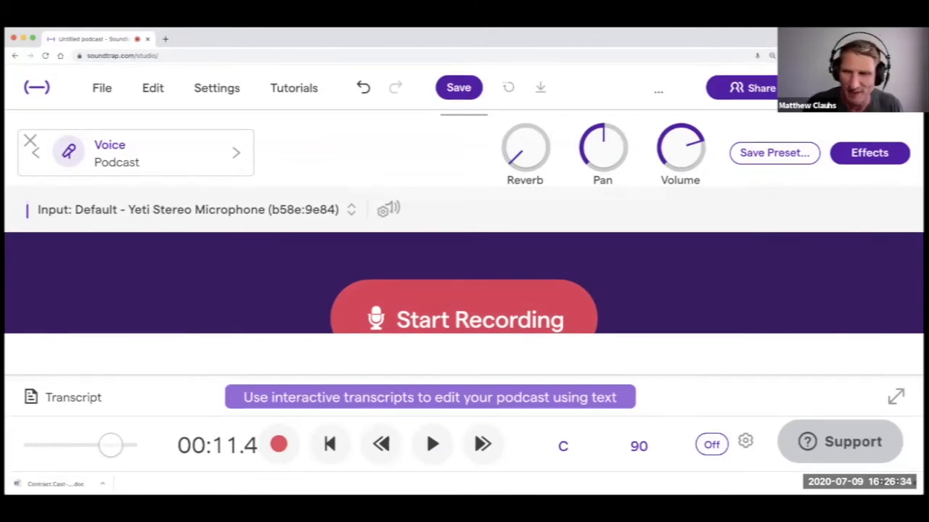
pyautogui.click(30, 141)
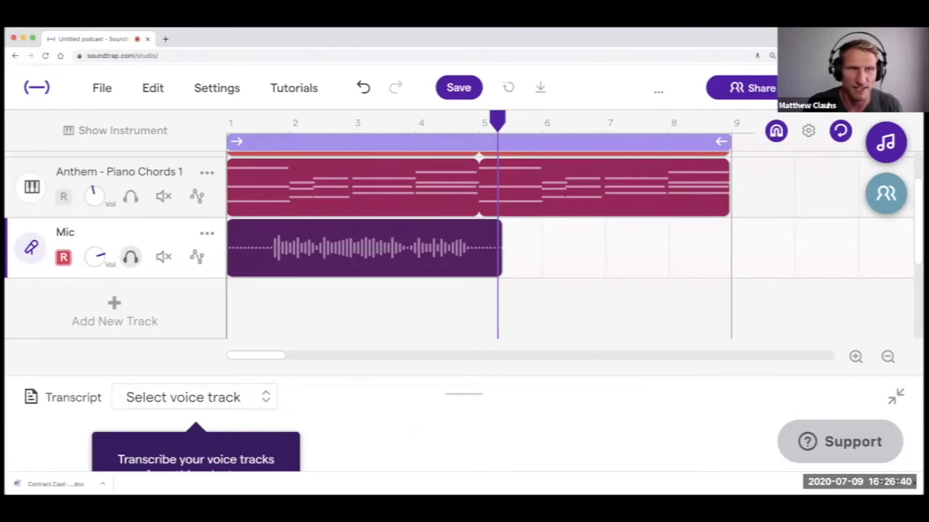
# Solo the Mic track and play back the voice recording from the beginning.
pyautogui.click(131, 257)
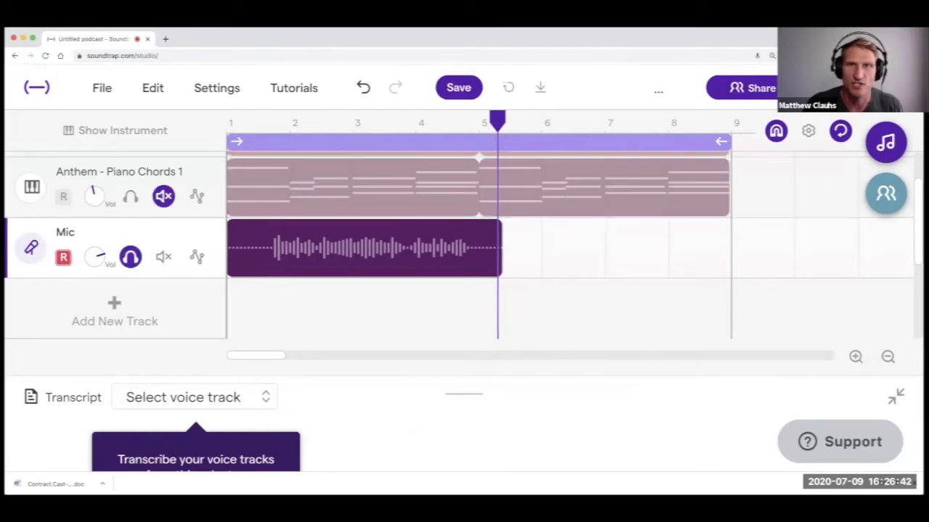
pyautogui.moveTo(497, 122); pyautogui.dragTo(173, 130)
pyautogui.press('space')
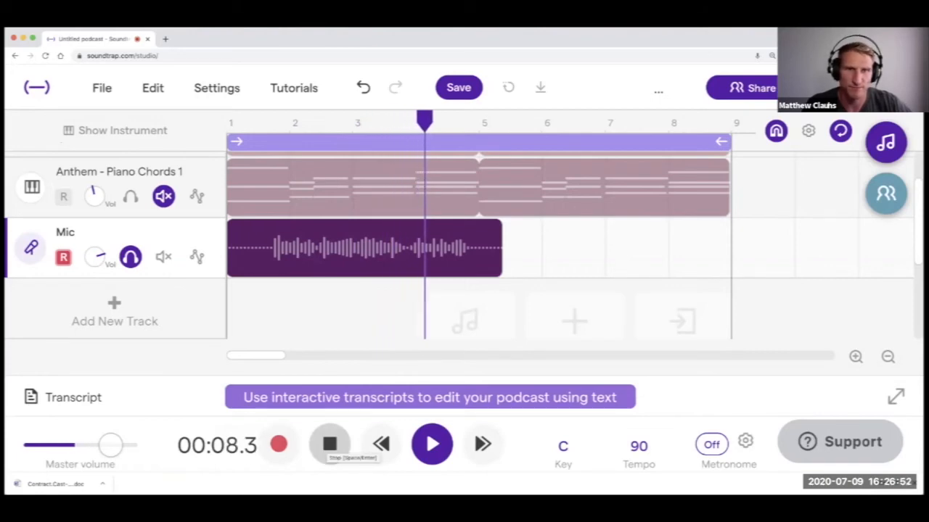
pyautogui.click(329, 444)
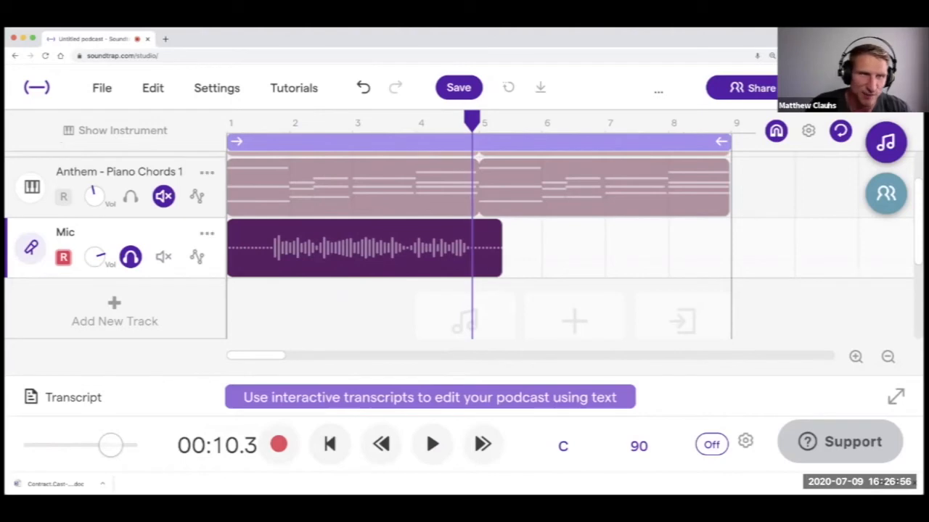
# Examine the Mic track's vocal effects, including Vocal Amp, Parametric Eq and Dynamics Compressor, and close them.
pyautogui.click(32, 247)
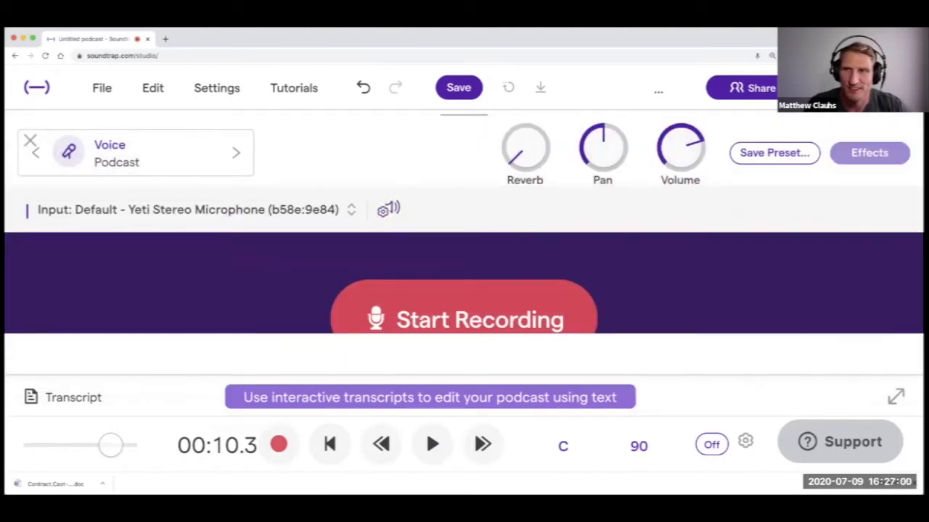
pyautogui.click(869, 152)
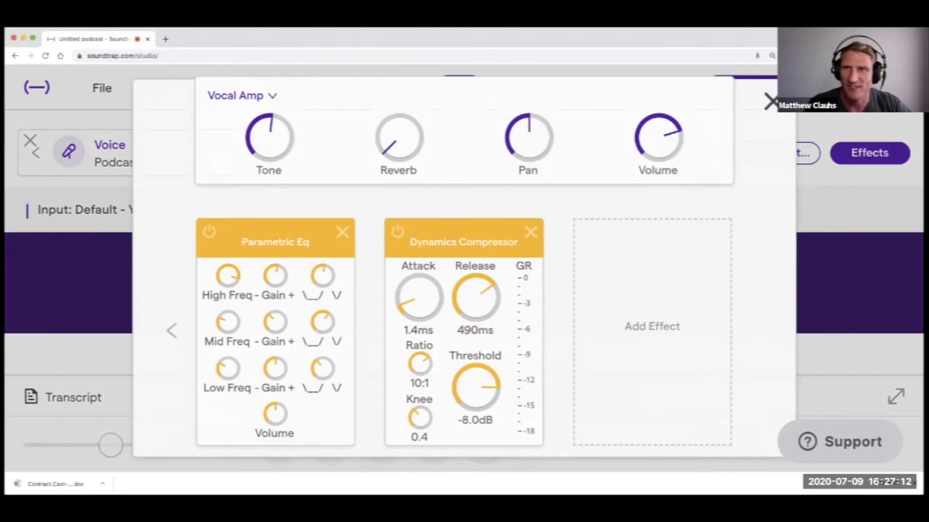
pyautogui.click(771, 102)
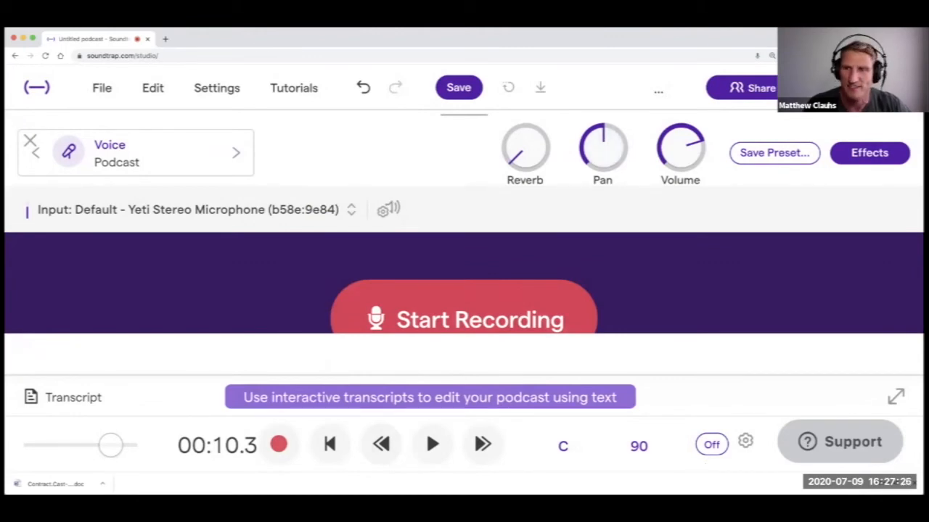
# Open the interactive transcript area, turn off solo on the Mic track, and unmute the drum and piano tracks.
pyautogui.click(429, 397)
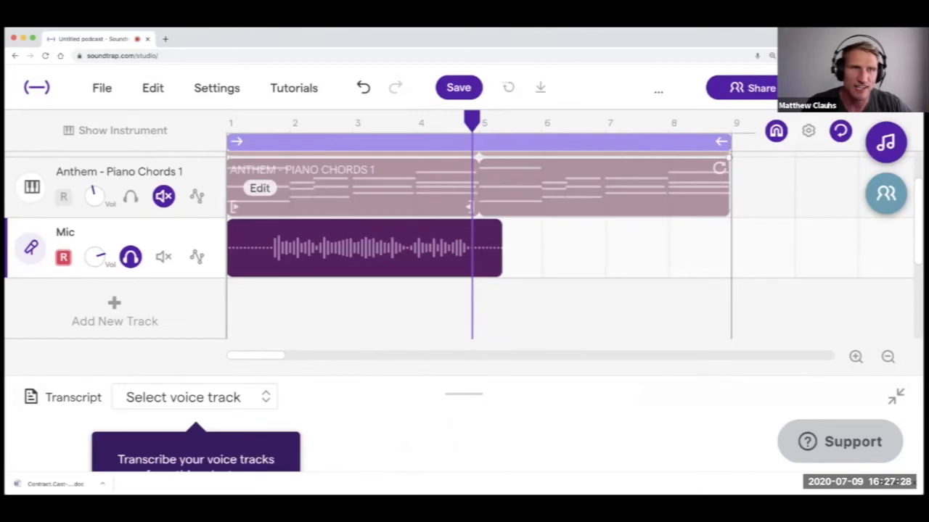
pyautogui.scroll(1, 163, 222)
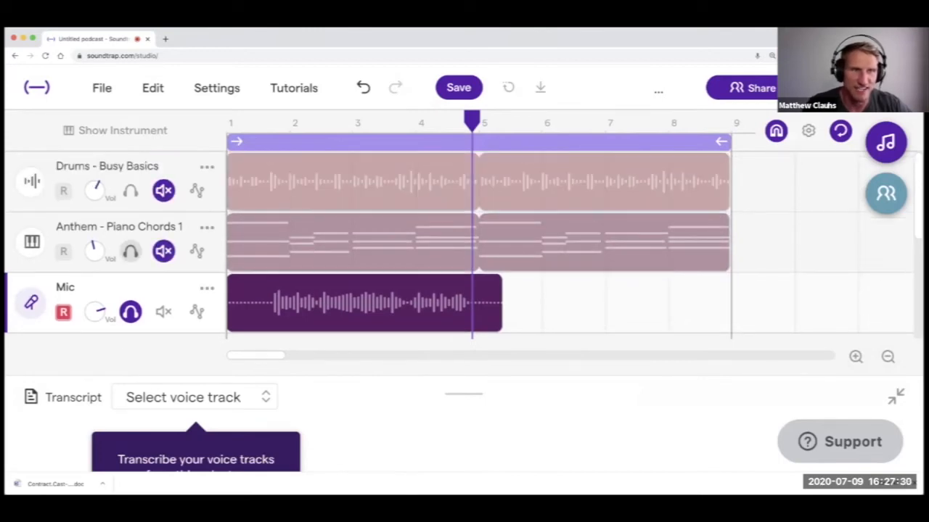
pyautogui.click(131, 312)
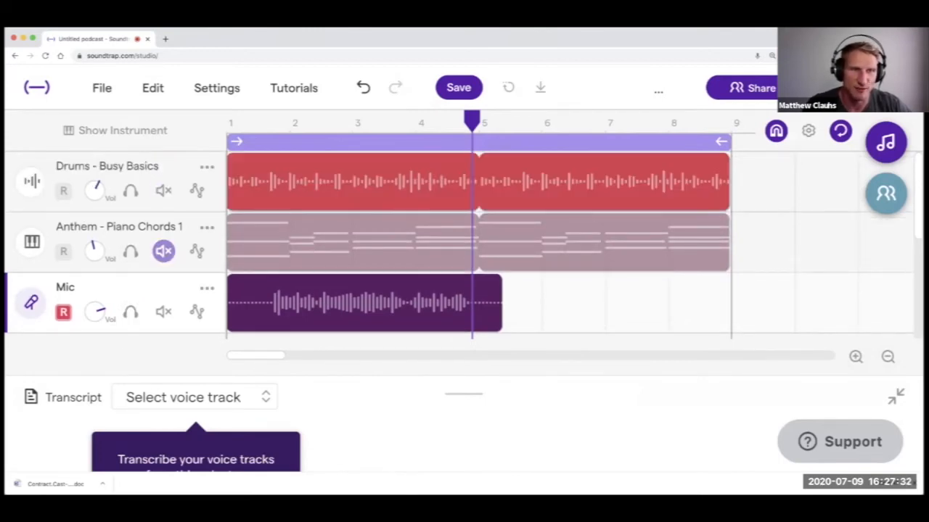
pyautogui.click(164, 251)
# Play back the drum, piano and voice tracks together from the beginning.
pyautogui.moveTo(473, 120); pyautogui.dragTo(227, 122)
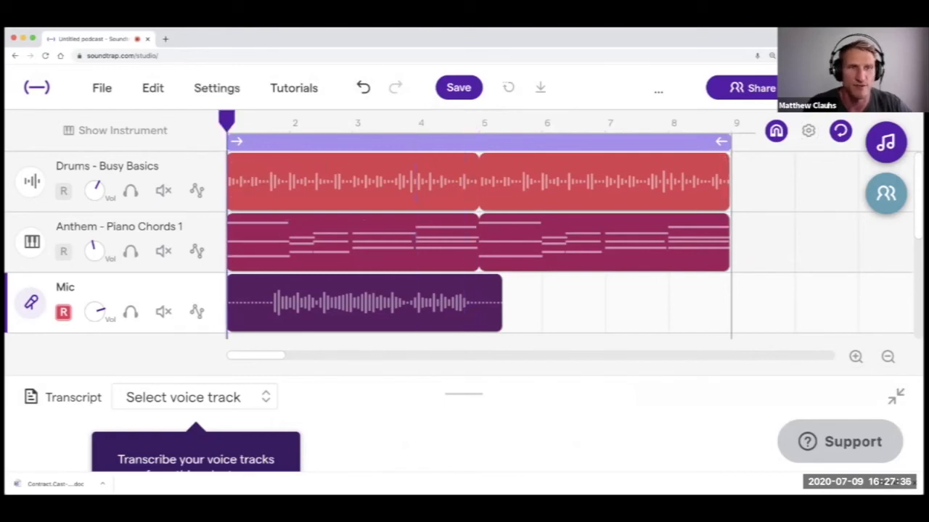
pyautogui.press('space')
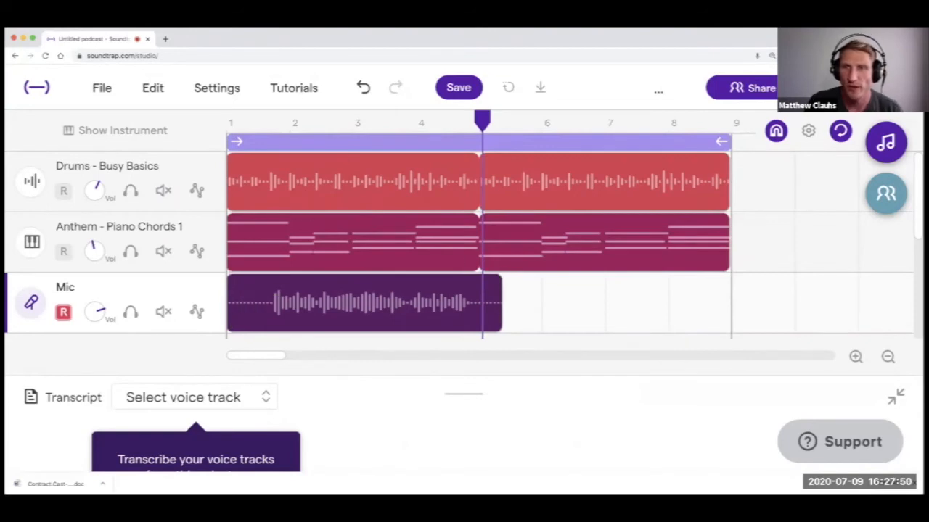
# Shorten the piano and drum loops to end at measure 5 and return the playhead to the start.
pyautogui.moveTo(729, 212); pyautogui.dragTo(479, 211)
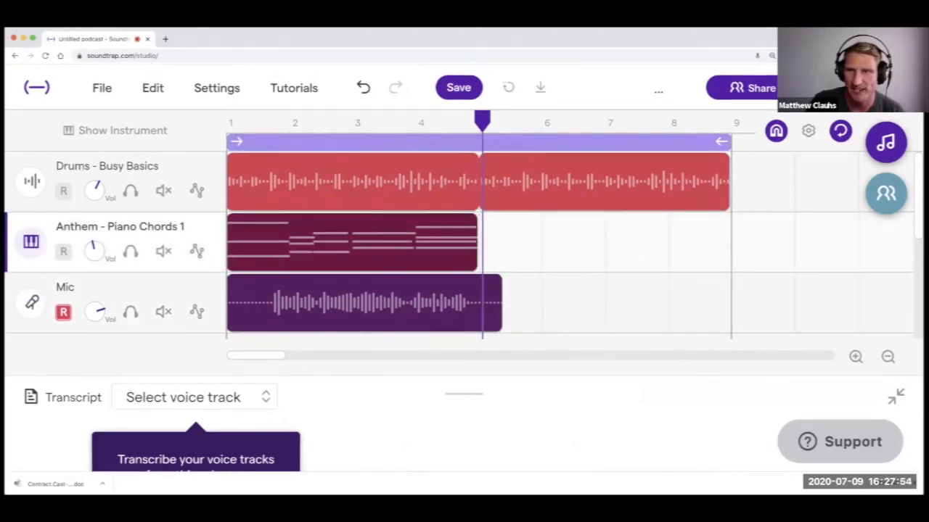
pyautogui.moveTo(729, 154); pyautogui.dragTo(479, 154)
pyautogui.moveTo(483, 121); pyautogui.dragTo(226, 121)
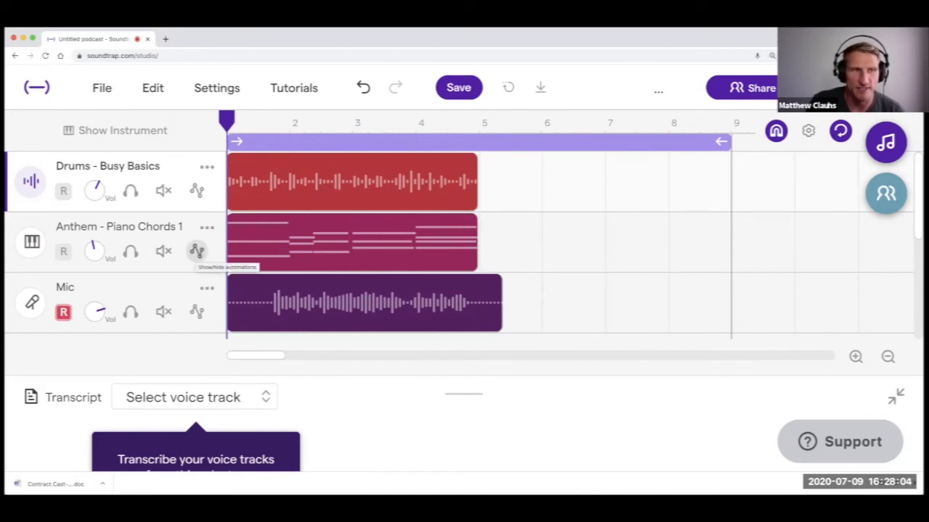
# Add a Volume automation lane to the Anthem - Piano Chords 1 track and keep it displayed.
pyautogui.click(197, 251)
pyautogui.click(112, 304)
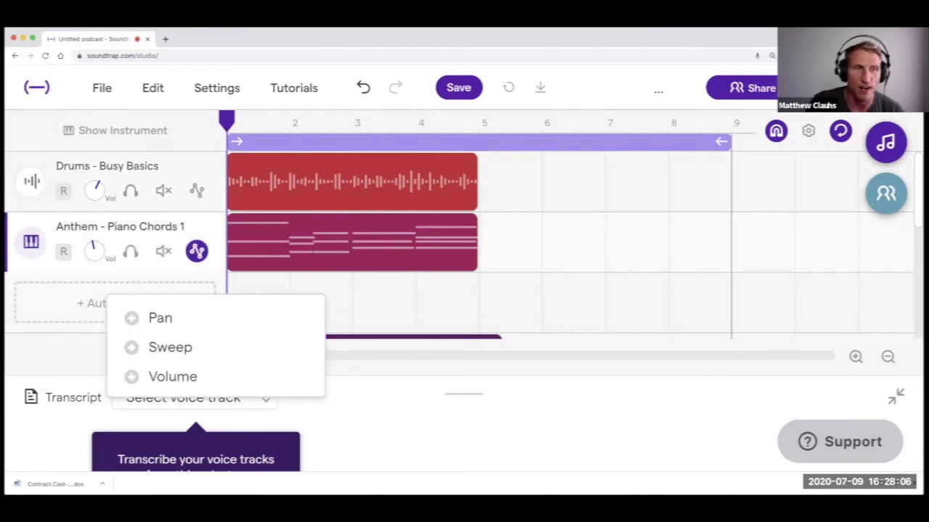
pyautogui.click(167, 376)
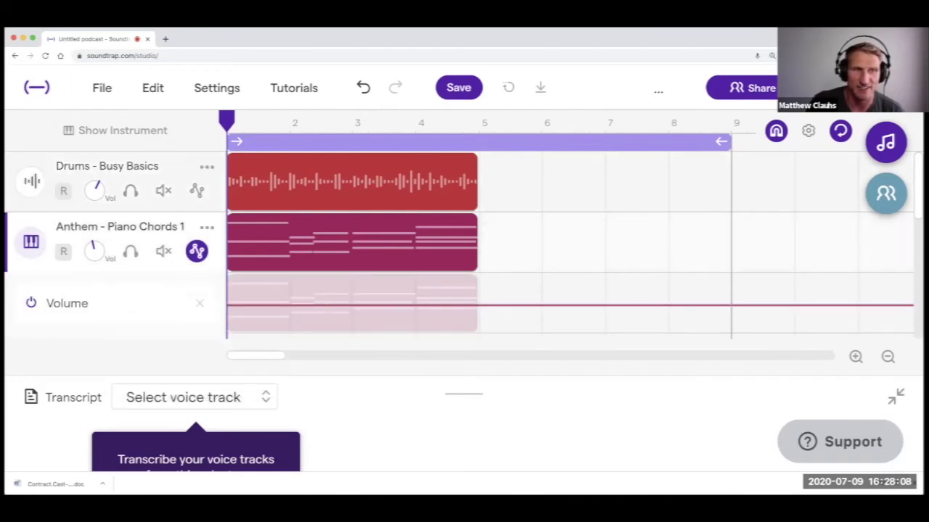
pyautogui.click(197, 251)
pyautogui.click(197, 251)
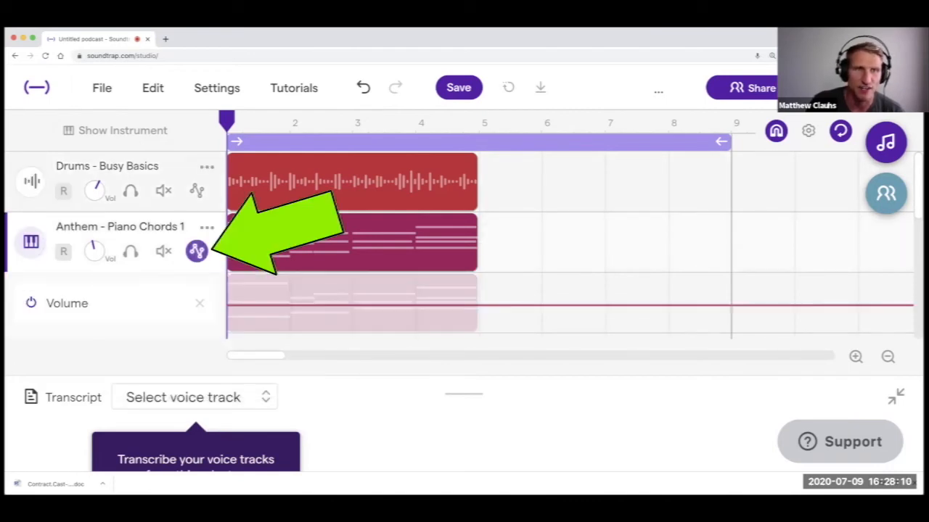
# Place two points on the piano volume curve around where the speech starts and lower the second one slightly.
pyautogui.scroll(-4, 569, 241)
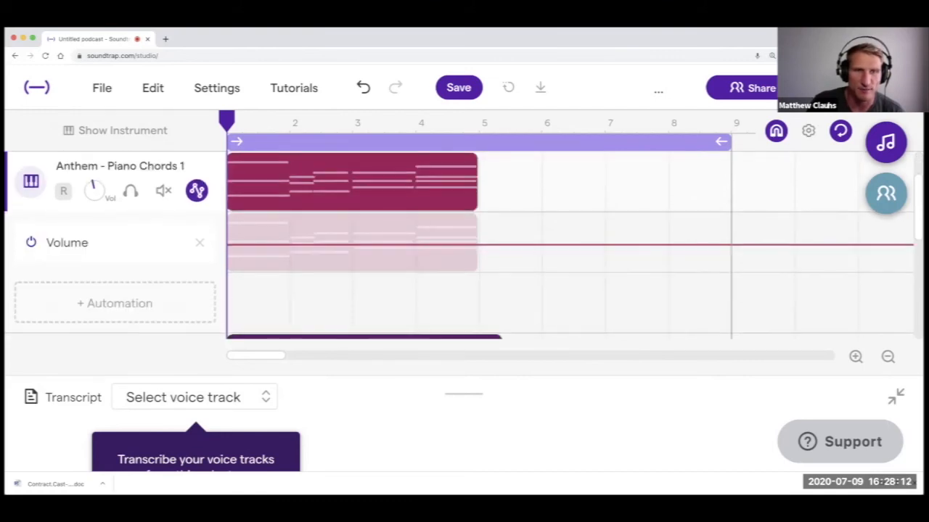
pyautogui.click(258, 176)
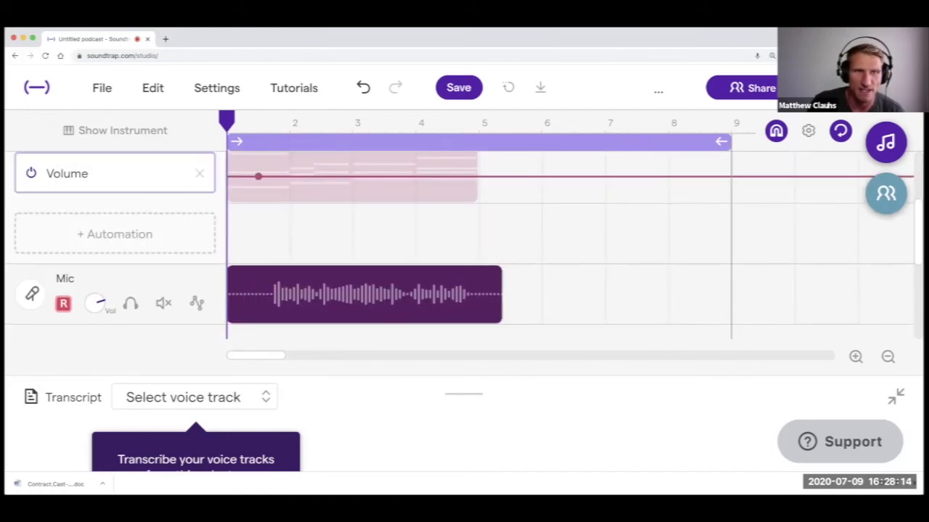
pyautogui.click(274, 176)
pyautogui.moveTo(275, 176); pyautogui.dragTo(274, 180)
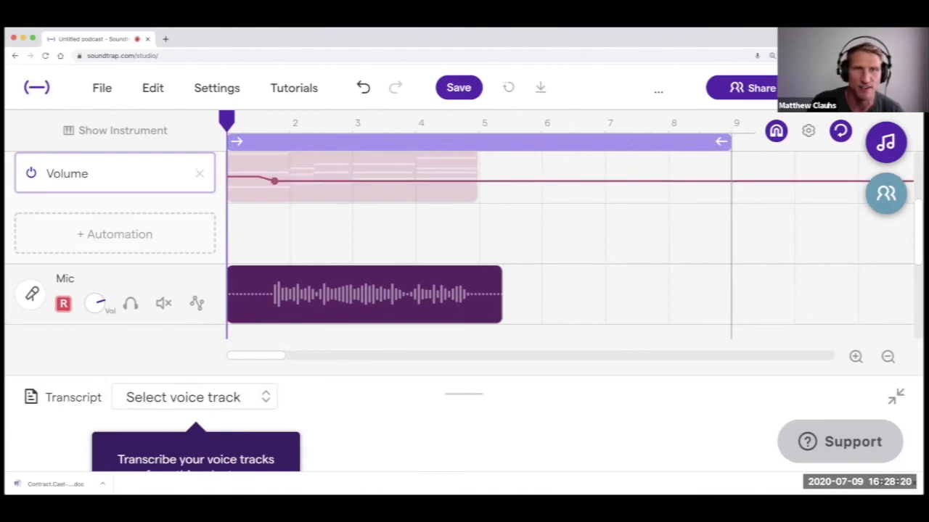
# Add a Volume automation lane to the Drums - Busy Basics track.
pyautogui.scroll(3, 196, 240)
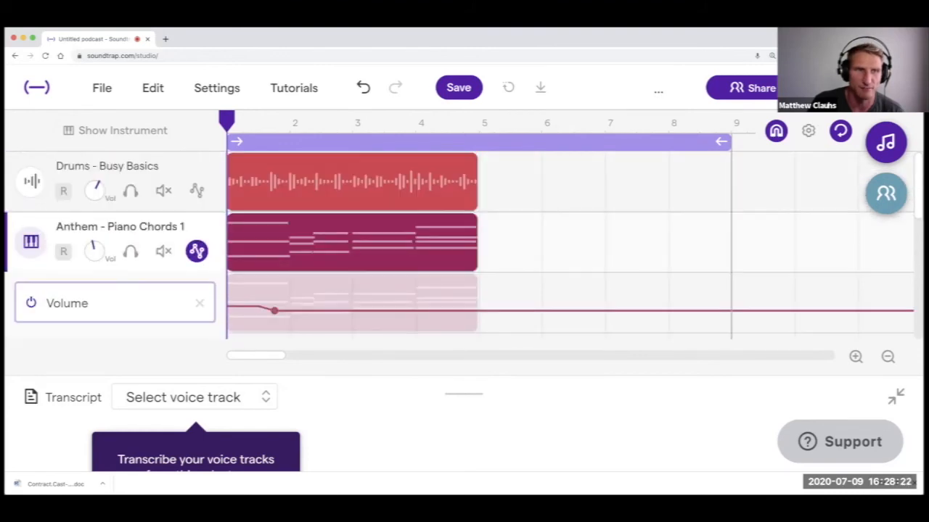
pyautogui.click(197, 190)
pyautogui.click(115, 242)
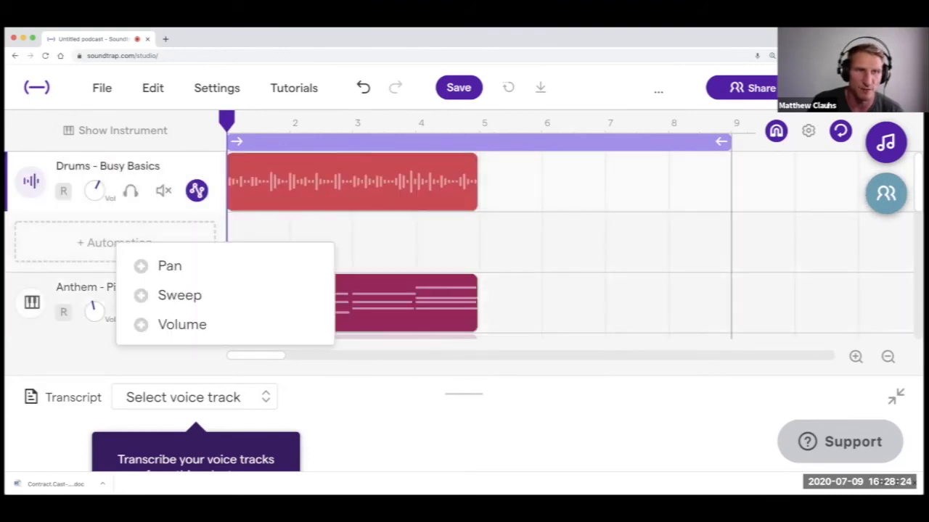
pyautogui.click(182, 323)
# Place two points on the drum volume curve matching the piano's dip and lower the second one slightly.
pyautogui.scroll(-3, 464, 246)
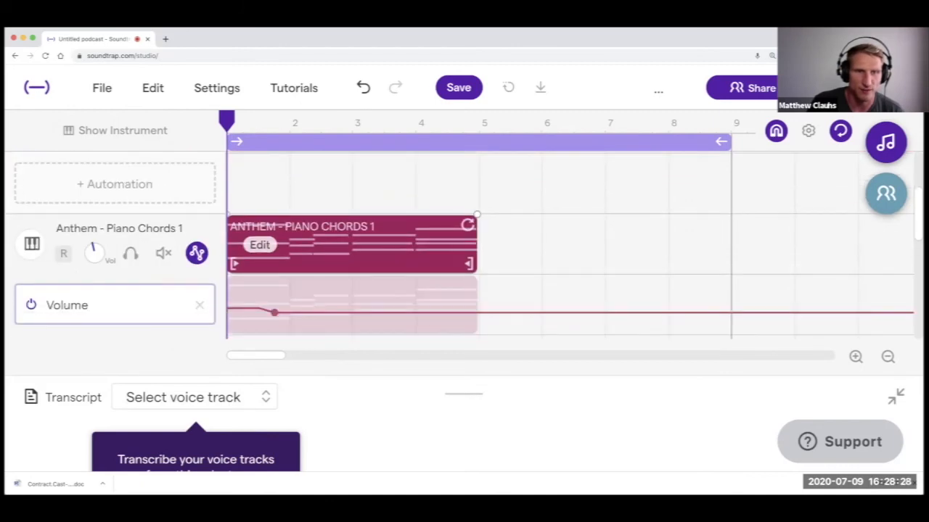
pyautogui.scroll(-3, 465, 246)
pyautogui.scroll(3, 464, 245)
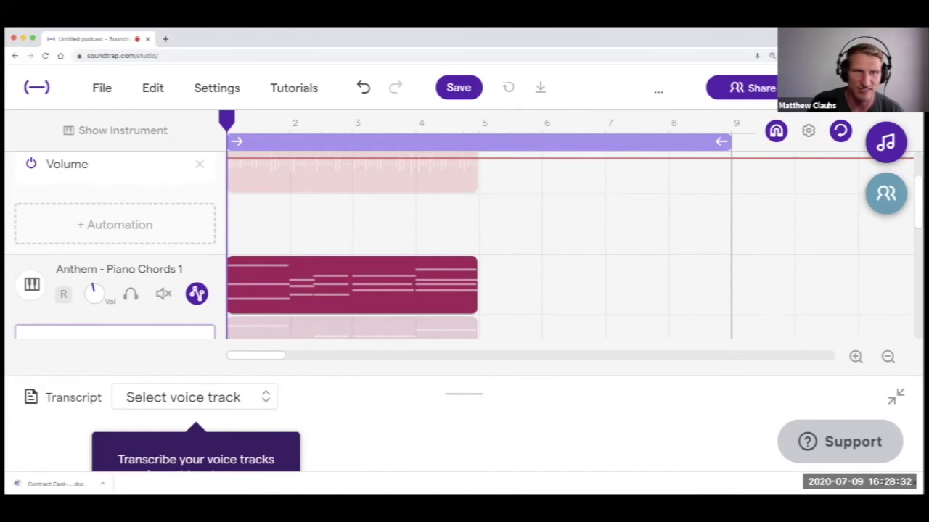
pyautogui.click(258, 158)
pyautogui.click(274, 158)
pyautogui.moveTo(273, 158); pyautogui.dragTo(274, 164)
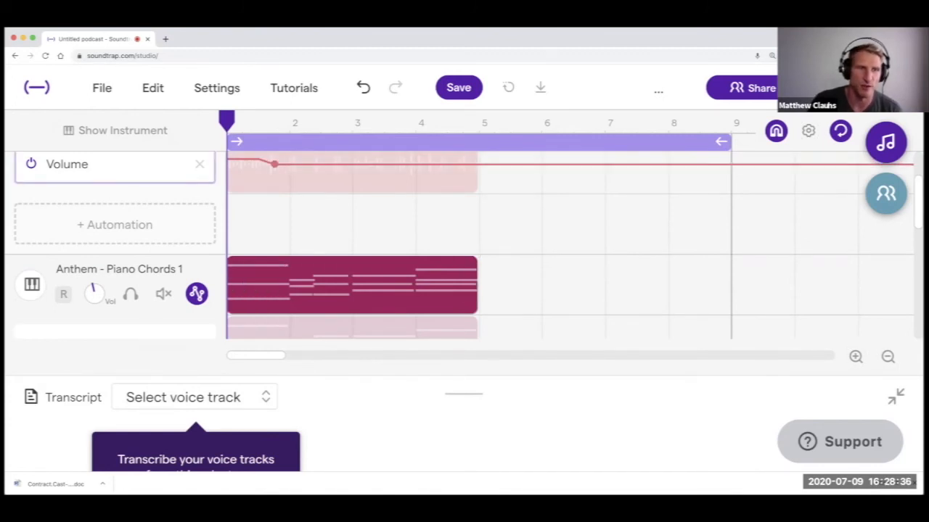
# Hide the automation lanes of the piano and drum tracks and play back the mix from the beginning.
pyautogui.scroll(-2, 508, 246)
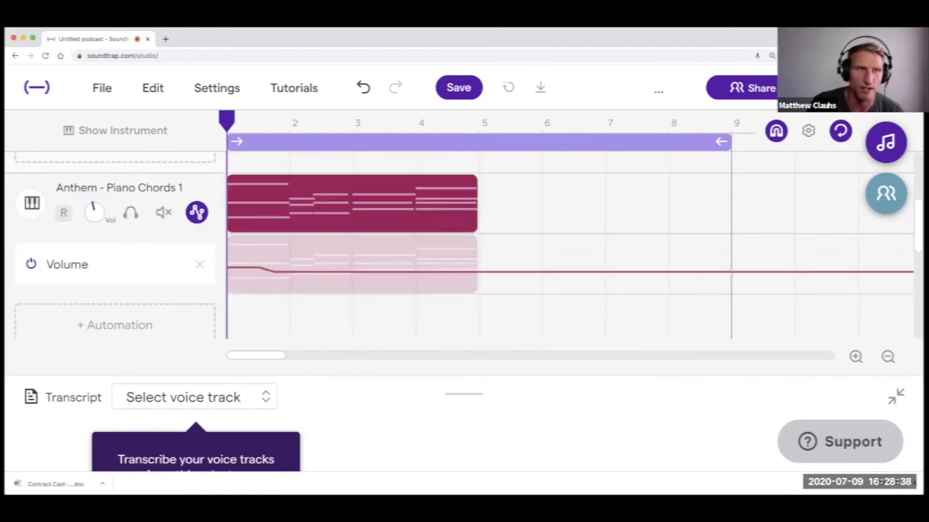
pyautogui.click(197, 212)
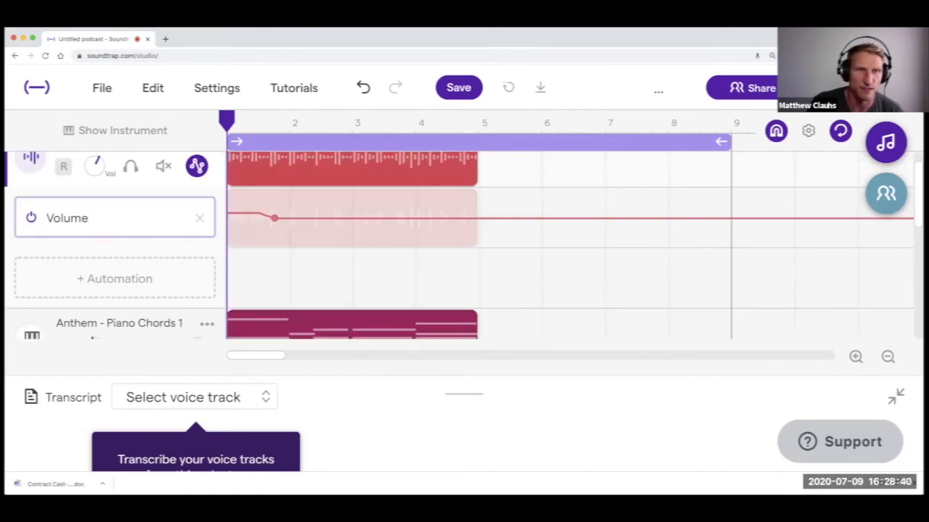
pyautogui.click(197, 166)
pyautogui.scroll(1, 348, 291)
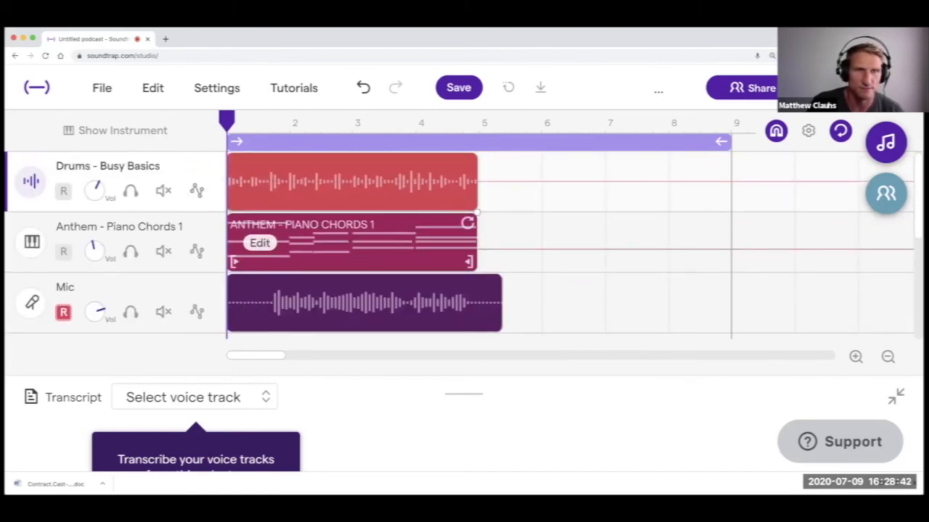
pyautogui.click(197, 191)
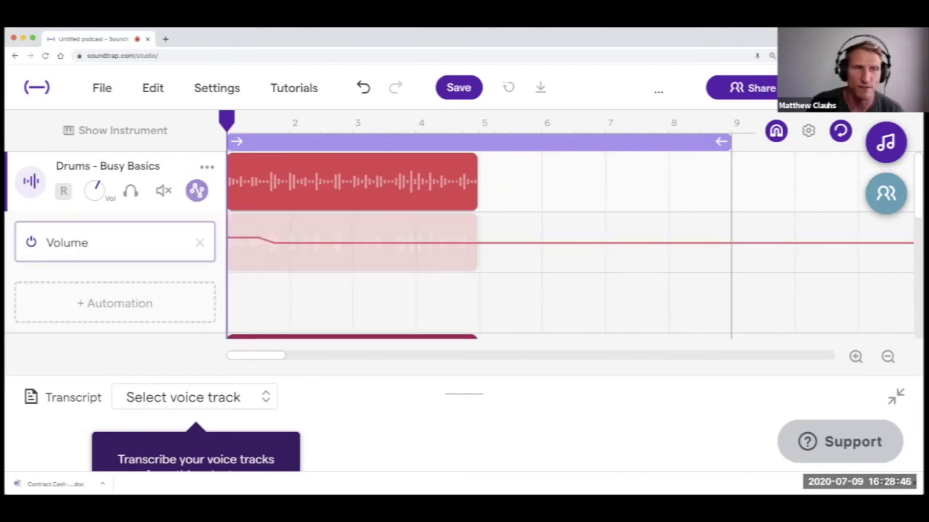
pyautogui.click(196, 191)
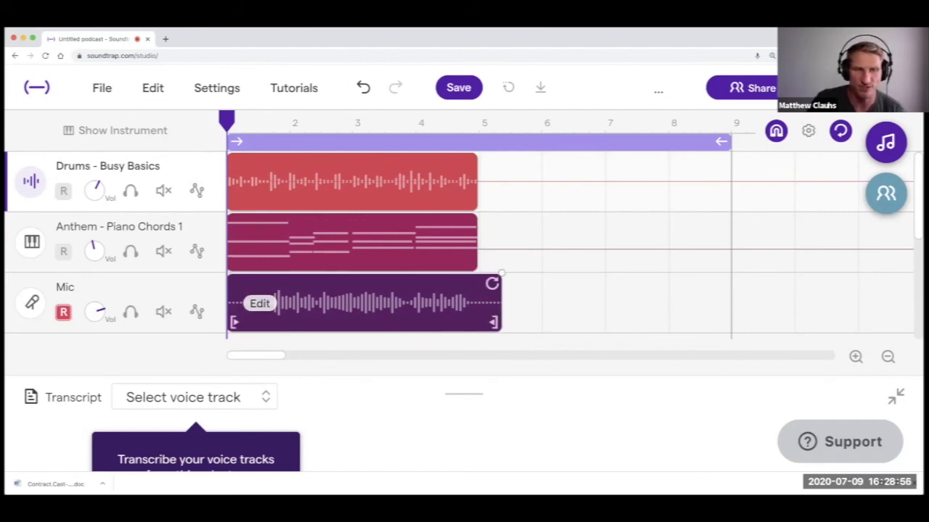
pyautogui.press('space')
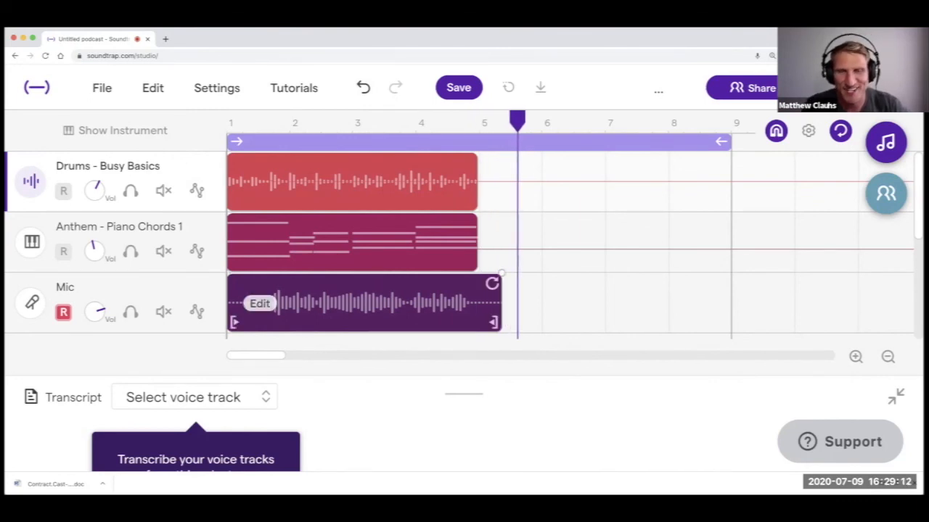
# Trim the end of the Mic clip to align with the music loops and play back the ending from about measure 4.
pyautogui.moveTo(495, 322); pyautogui.dragTo(470, 323)
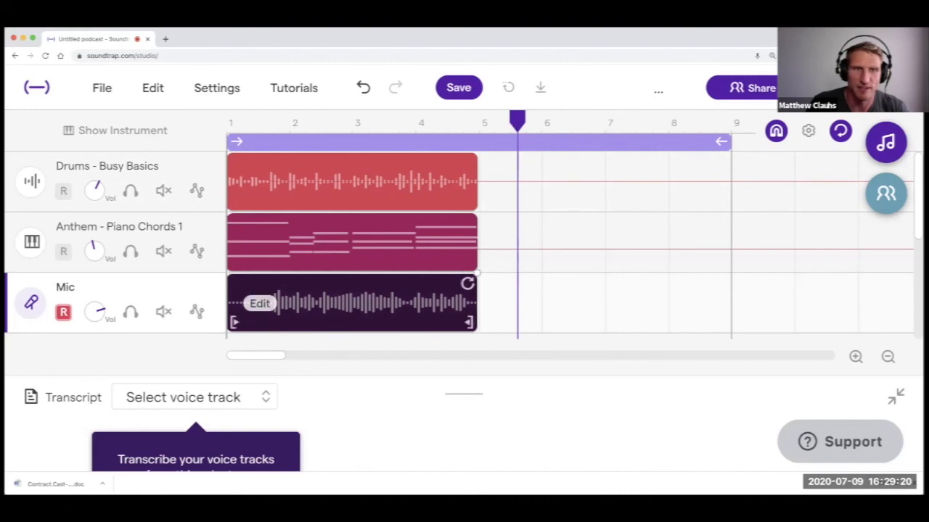
pyautogui.moveTo(448, 123); pyautogui.dragTo(432, 123)
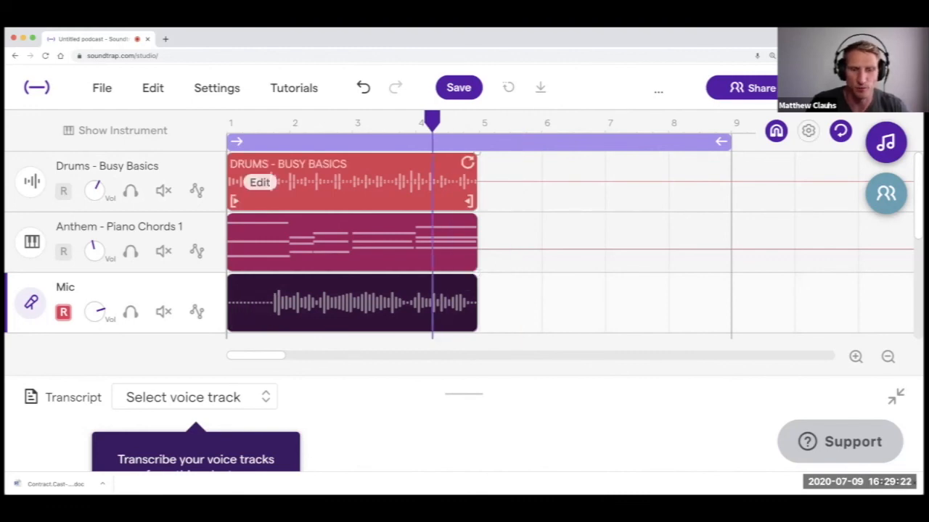
pyautogui.press('space')
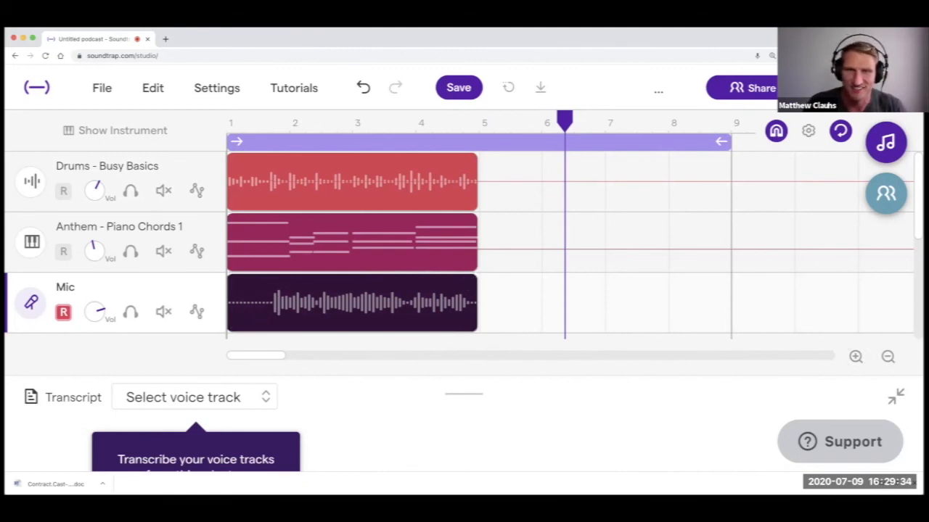
# Trim the end of the Mic clip further, to just before measure 5 where the speech stops.
pyautogui.click(856, 356)
pyautogui.click(855, 356)
pyautogui.press('Left')
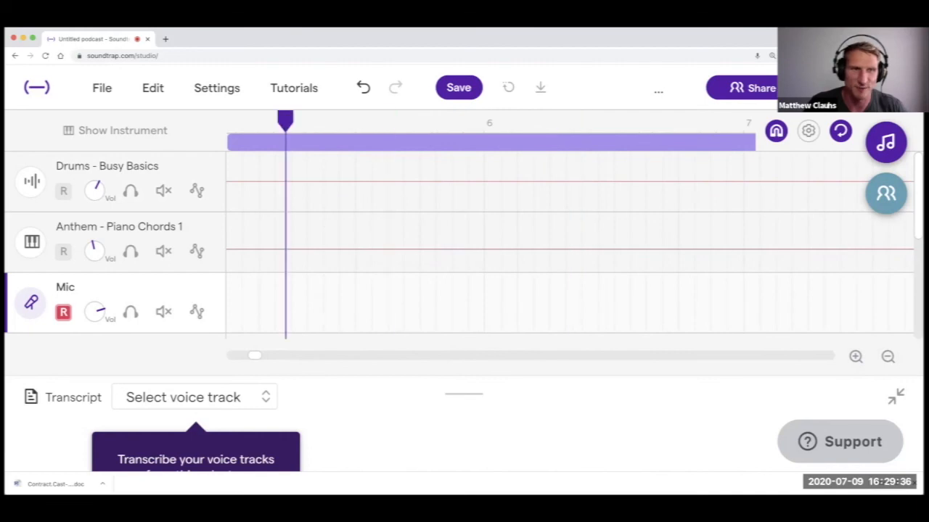
pyautogui.press('Left')
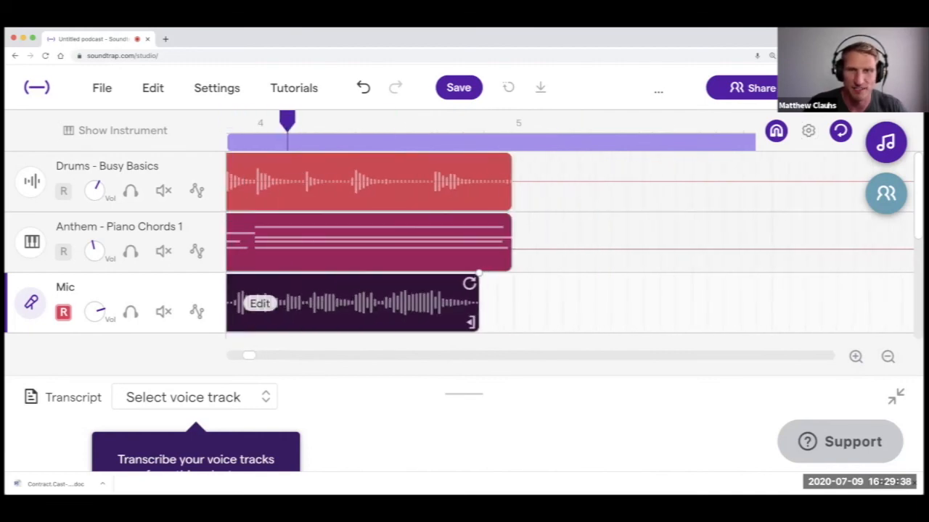